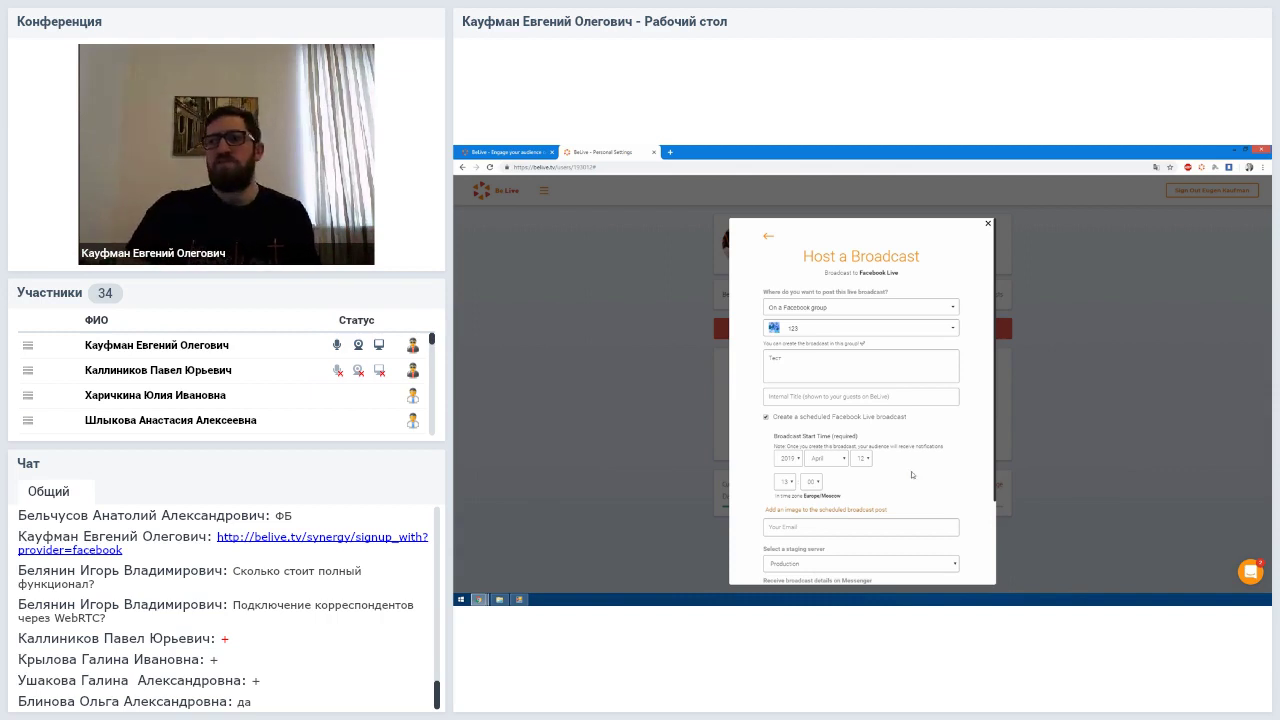
- Turn off the option to create a scheduled Facebook Live broadcast
{"action": "left_click", "coordinate": [766, 417]}
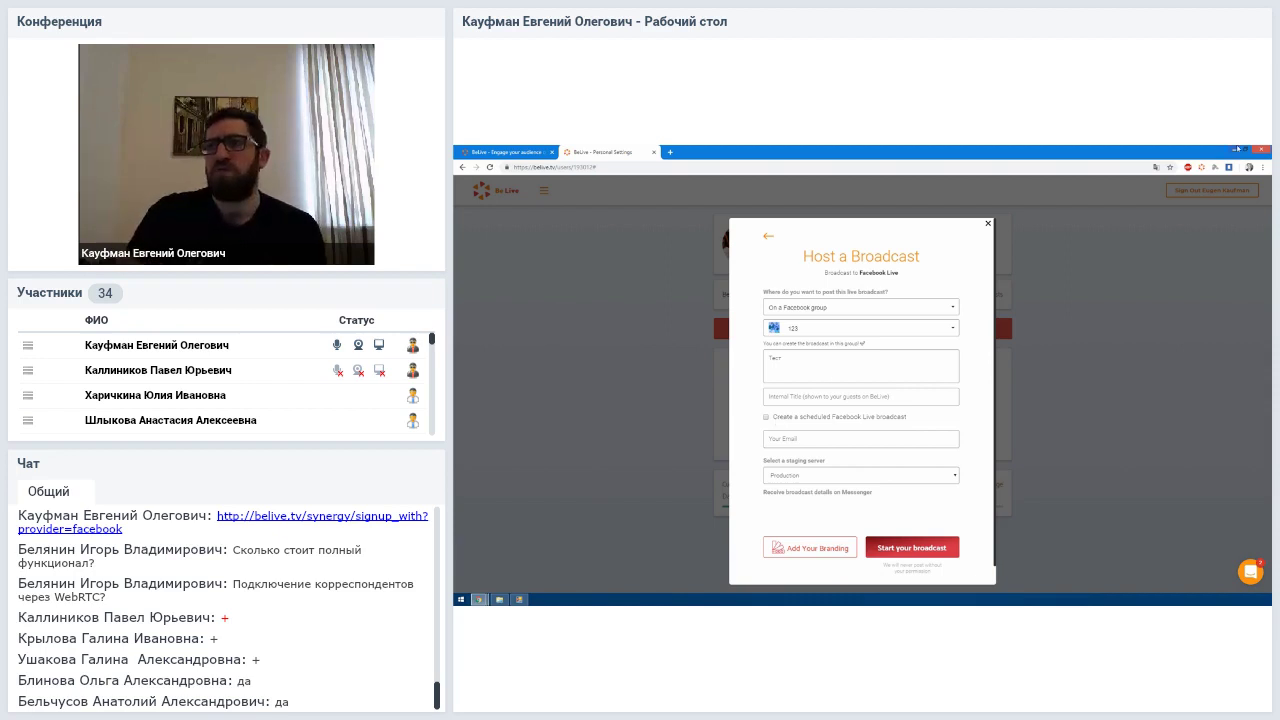
- Open the host's own Facebook profile in a new browser tab, copy its address and close the tab
{"action": "left_click", "coordinate": [671, 152]}
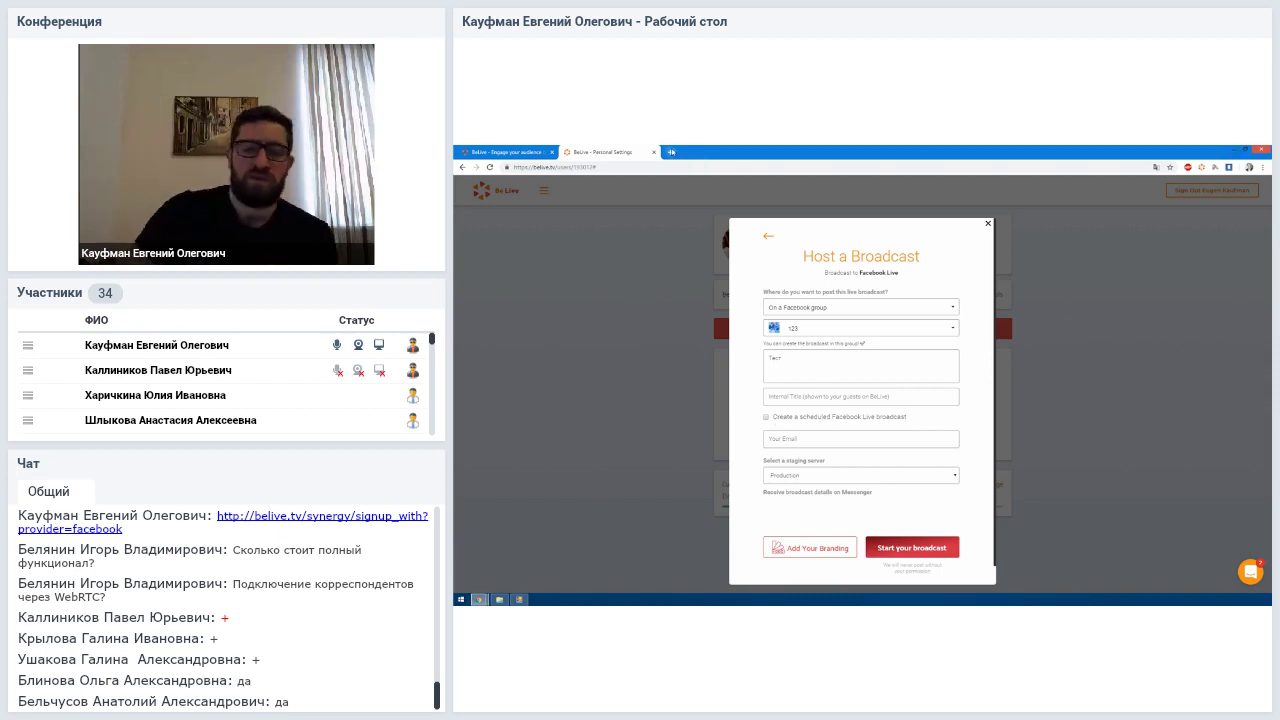
{"action": "type", "text": "афс"}
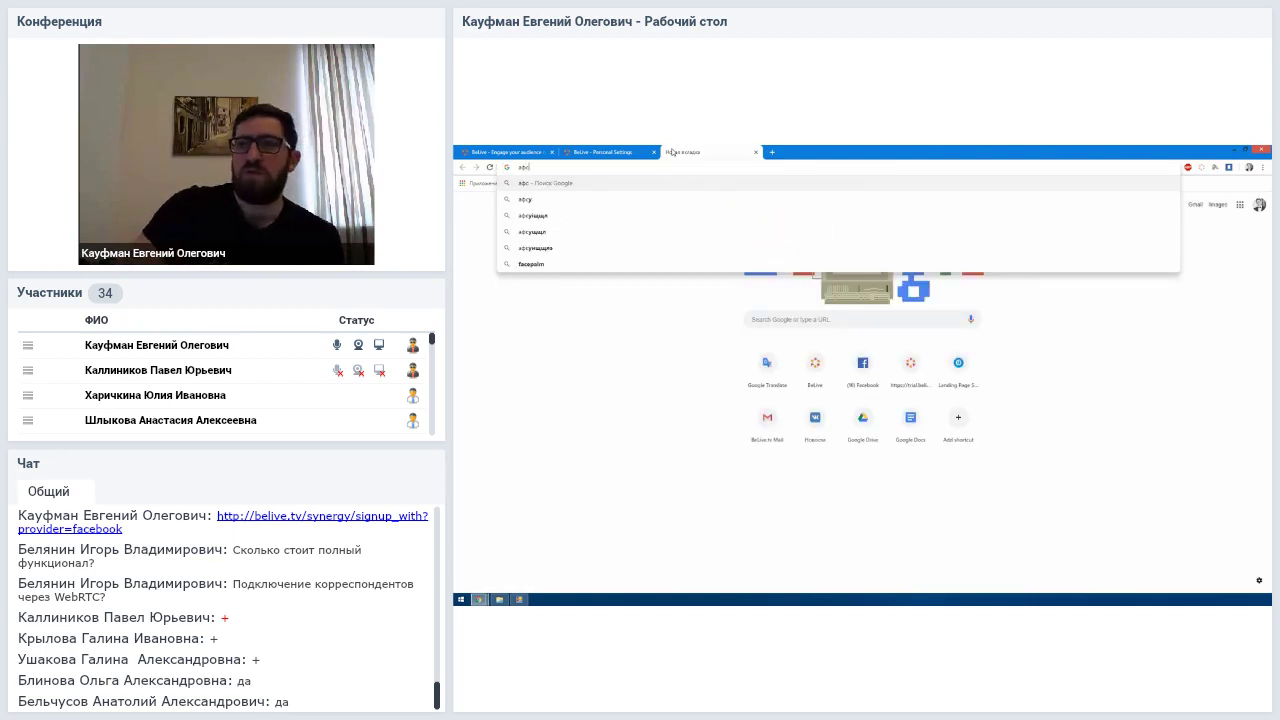
{"action": "key", "text": "Return"}
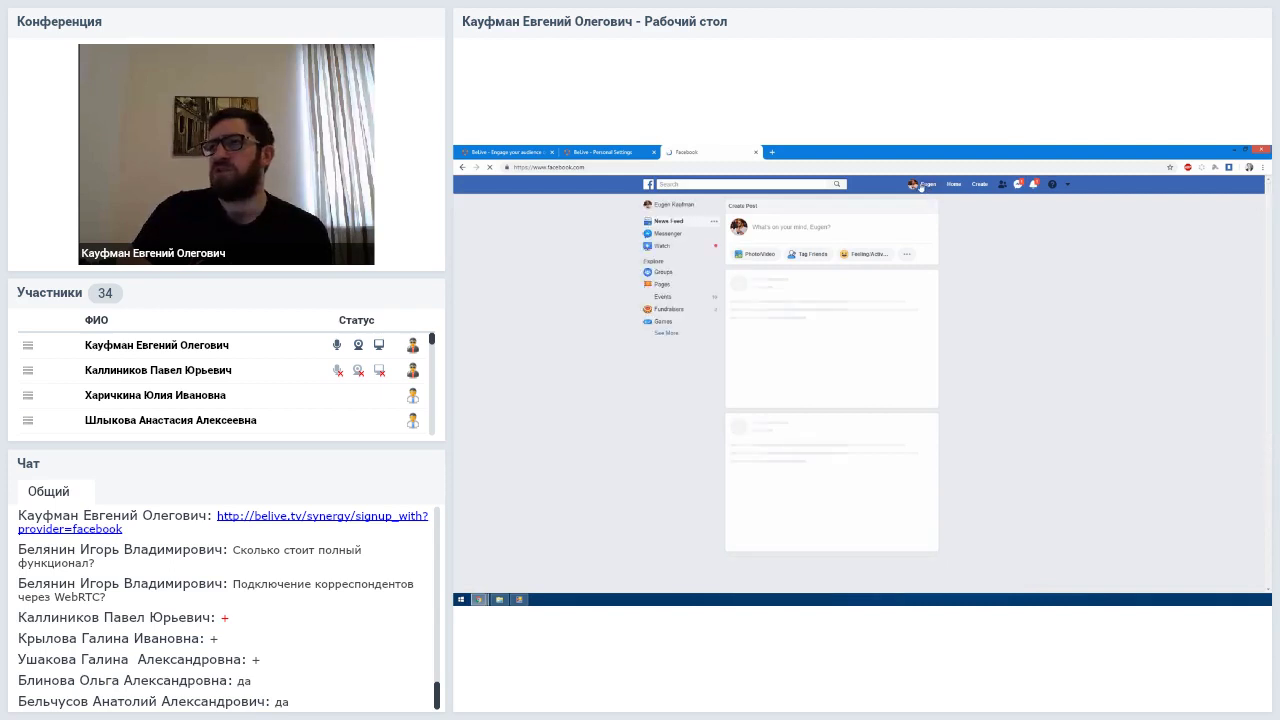
{"action": "left_click", "coordinate": [921, 185]}
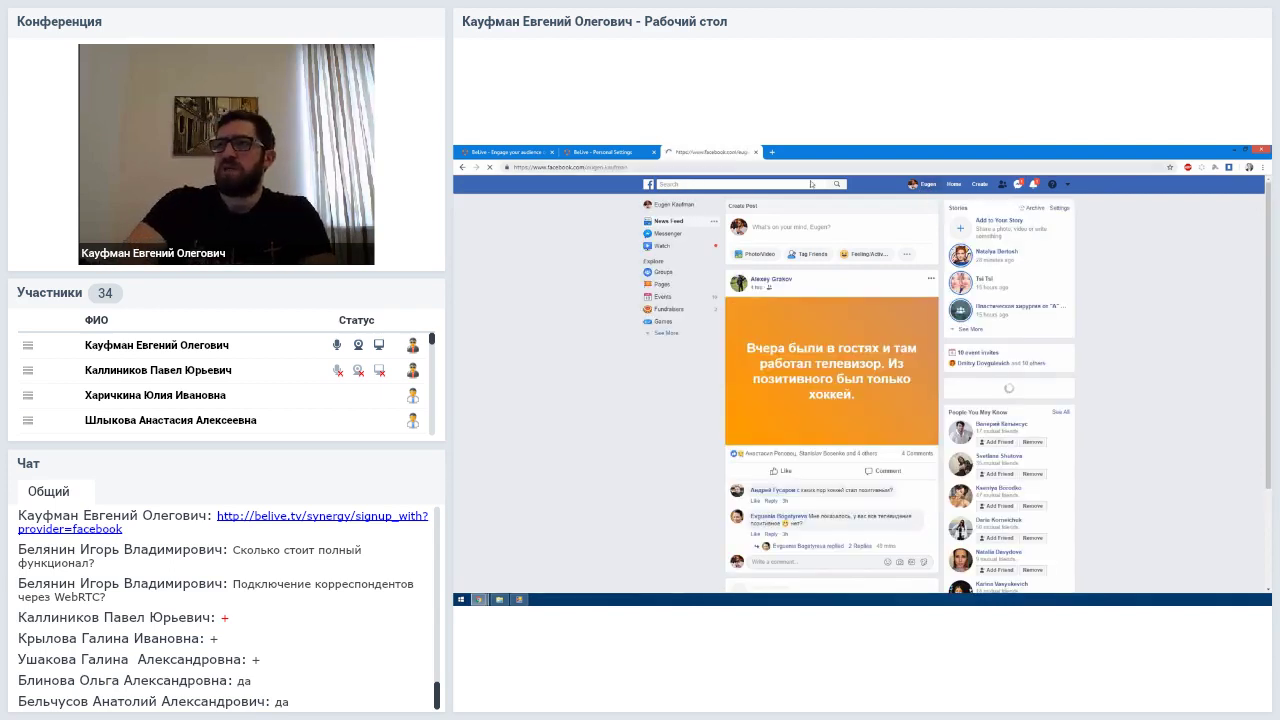
{"action": "left_click", "coordinate": [687, 167]}
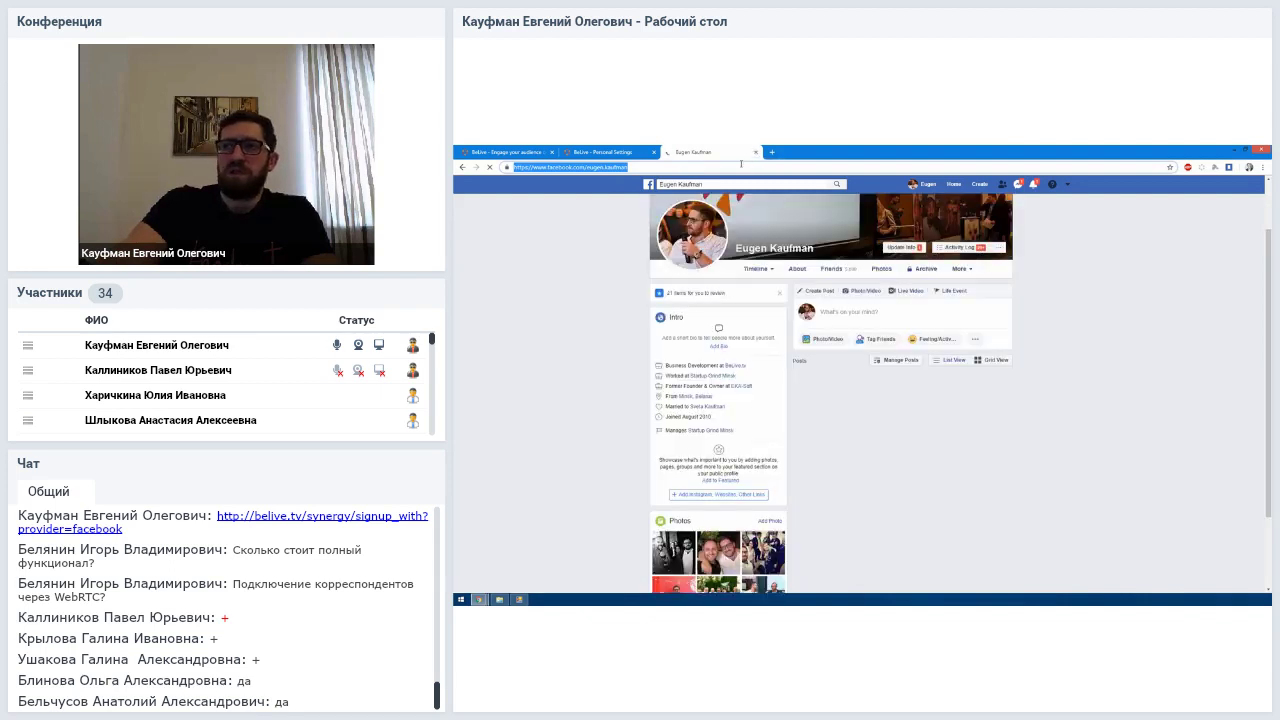
{"action": "key", "text": "ctrl+w"}
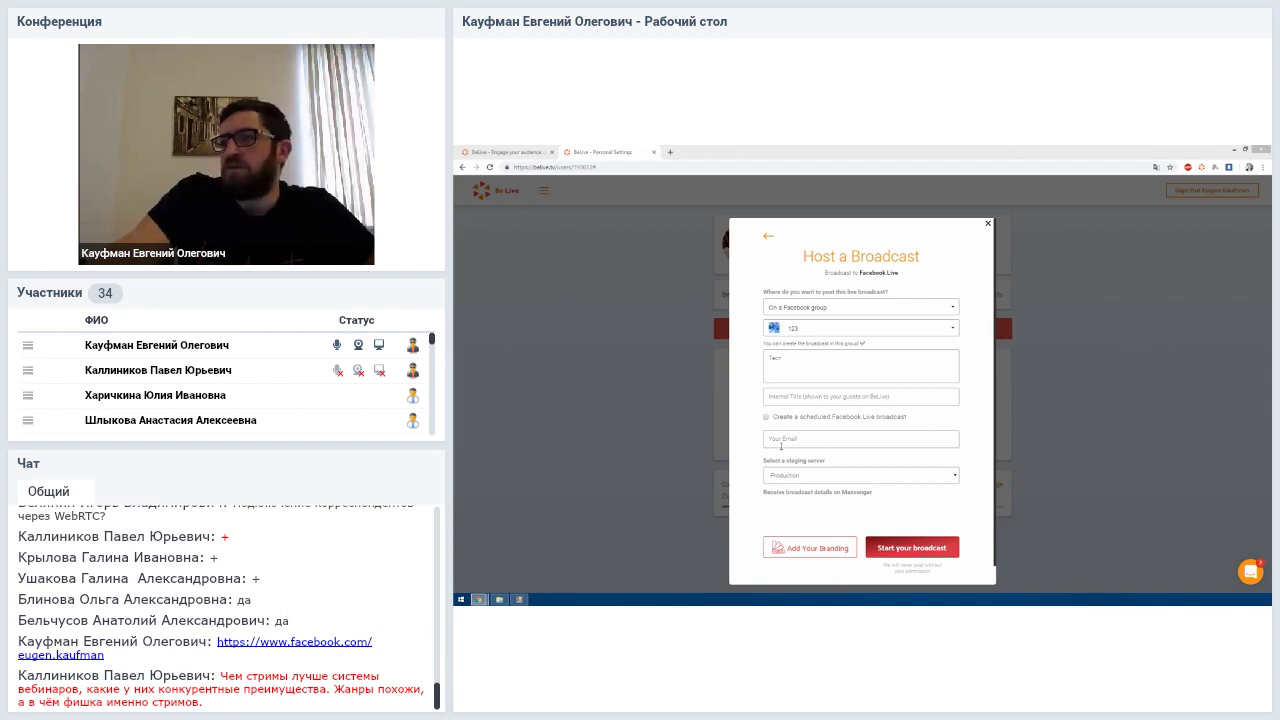
- Brand the broadcast with the previously used green brand colour and the pink-orange designed frame, and save the branding
{"action": "scroll", "coordinate": [781, 446], "scroll_direction": "down", "scroll_amount": 1}
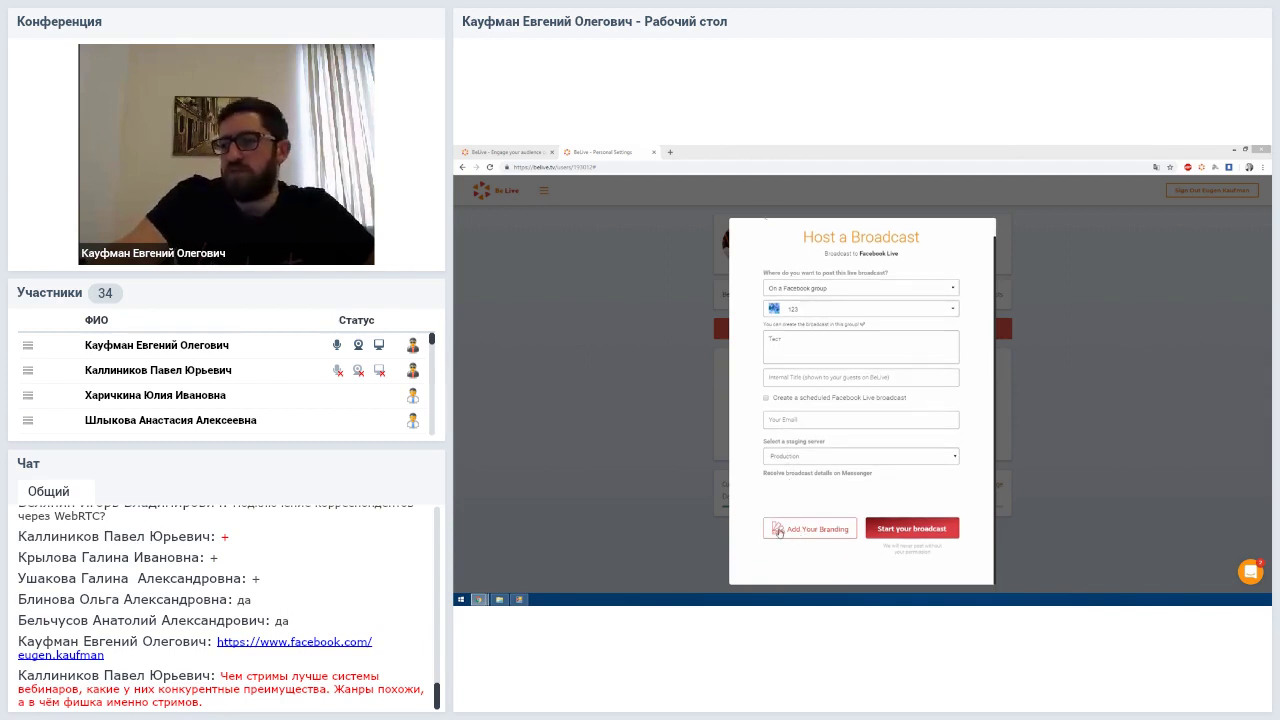
{"action": "left_click", "coordinate": [790, 529]}
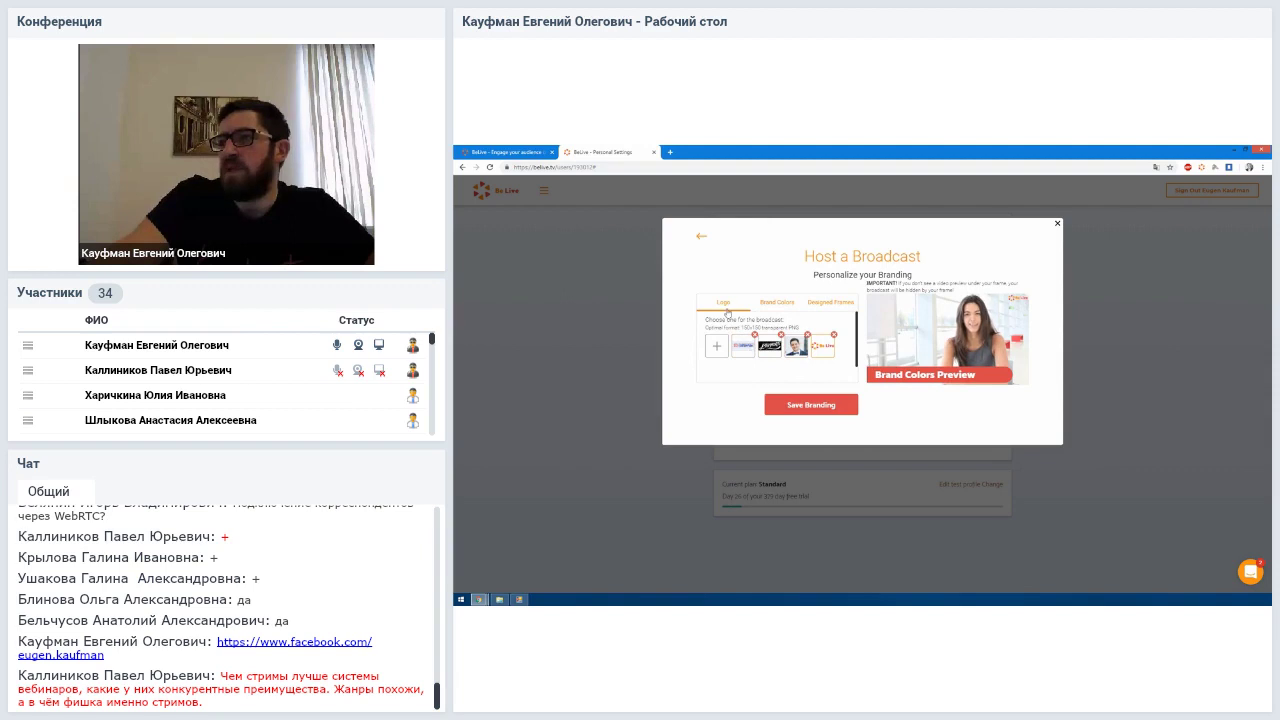
{"action": "left_click", "coordinate": [777, 302]}
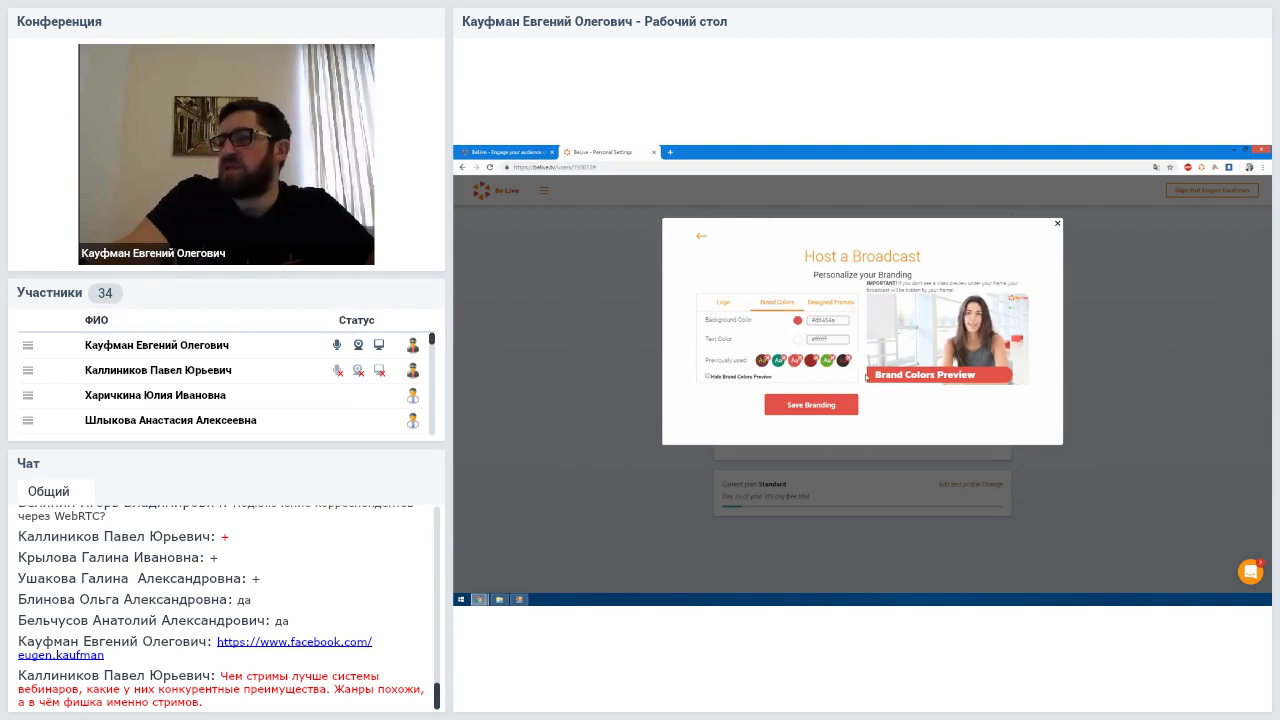
{"action": "left_click", "coordinate": [827, 366]}
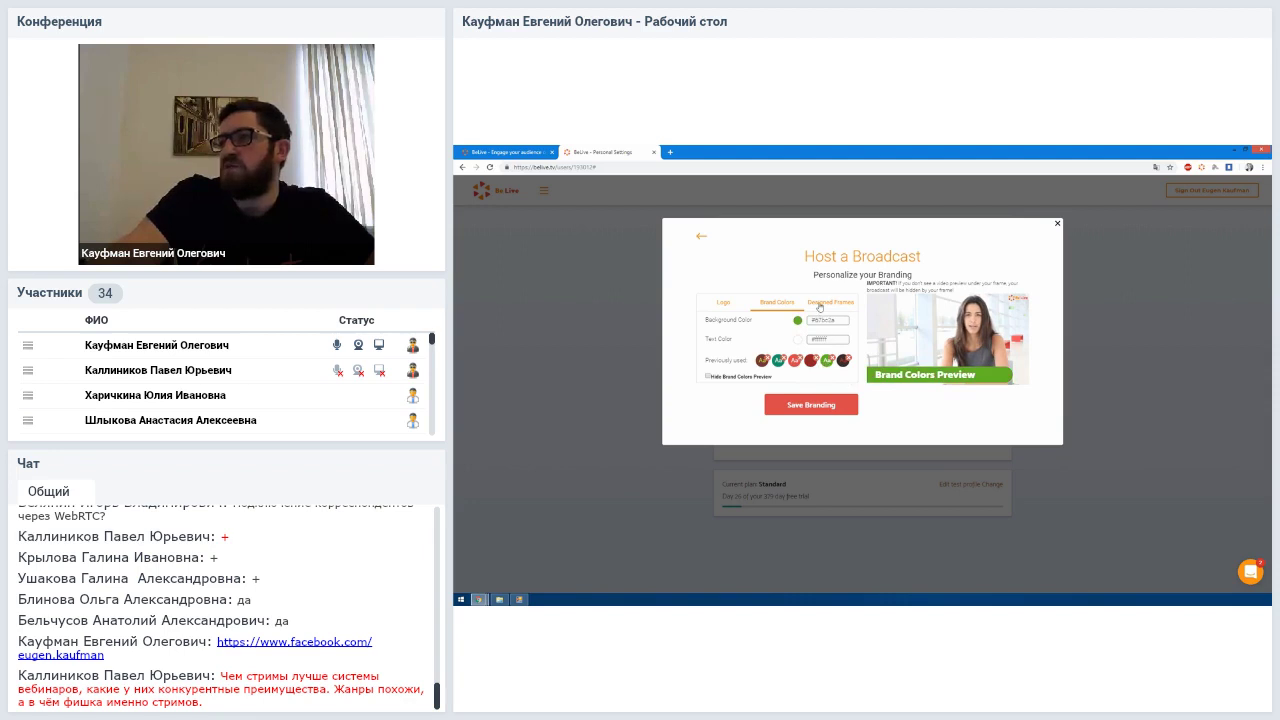
{"action": "left_click", "coordinate": [819, 306]}
{"action": "left_click", "coordinate": [819, 345]}
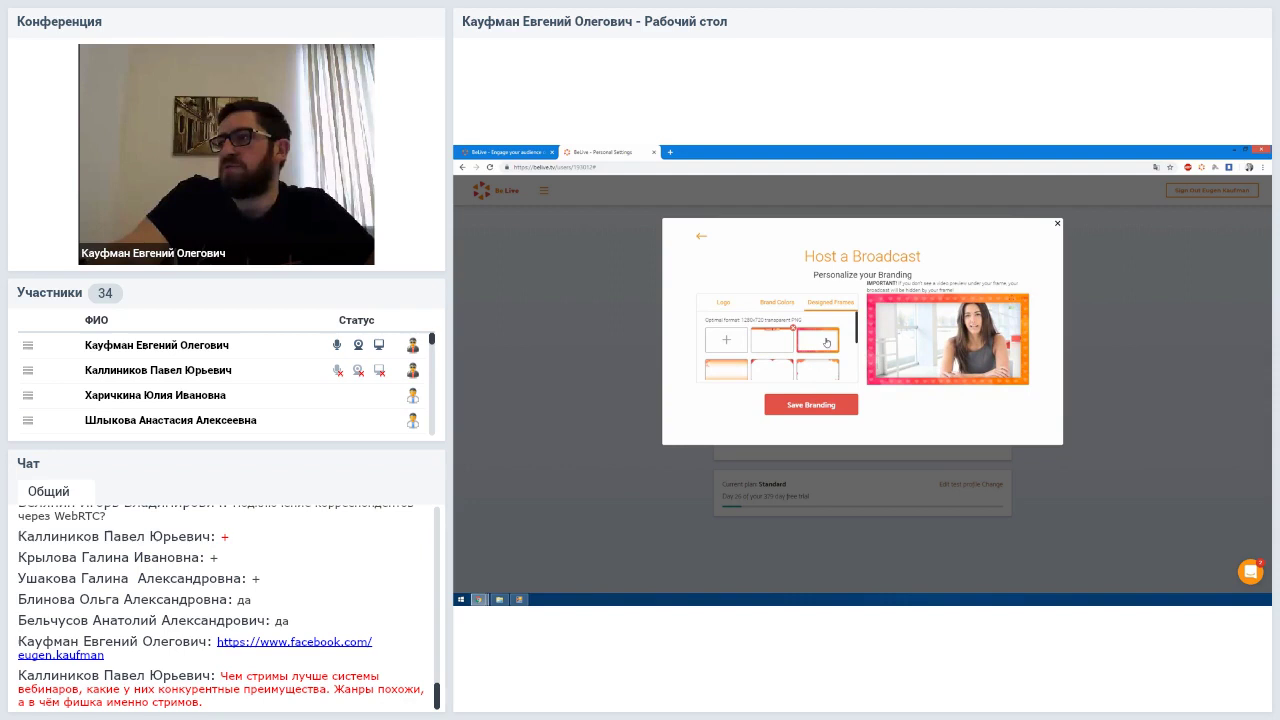
{"action": "left_click", "coordinate": [826, 406]}
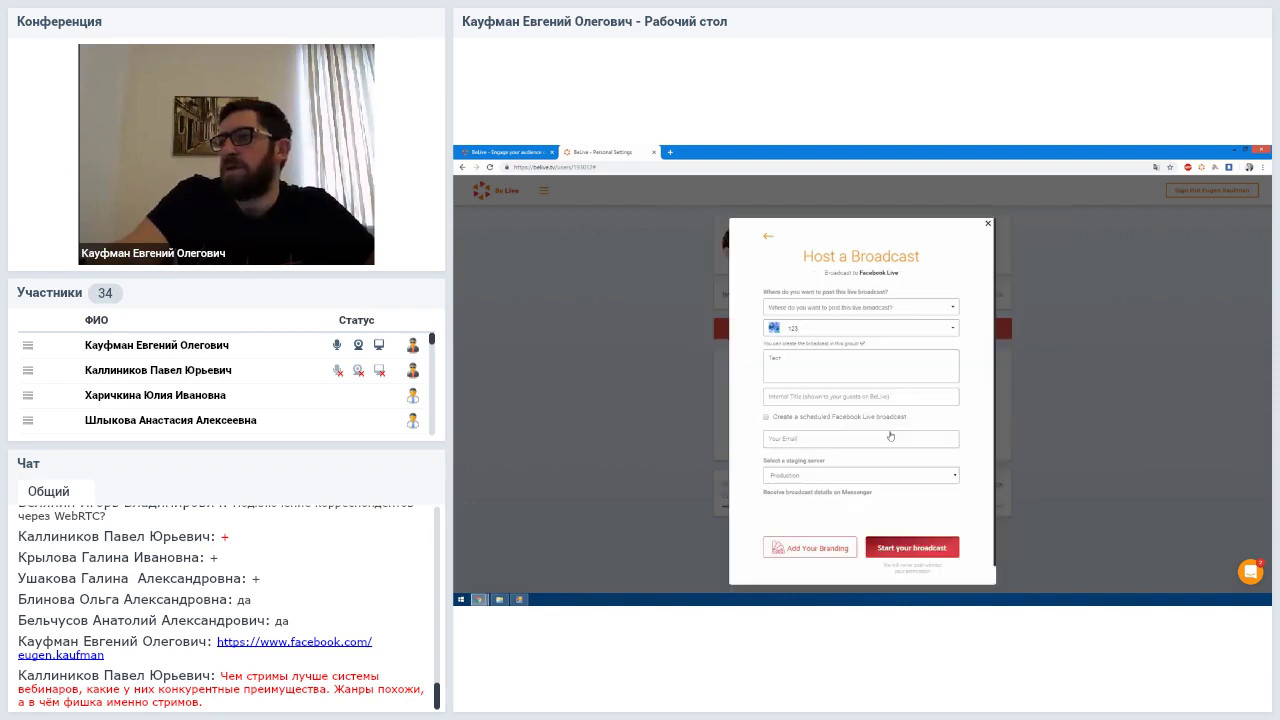
- Start the broadcast studio and set the host's camera to HP Truevision HD with a resolution of 240p
{"action": "left_click", "coordinate": [889, 554]}
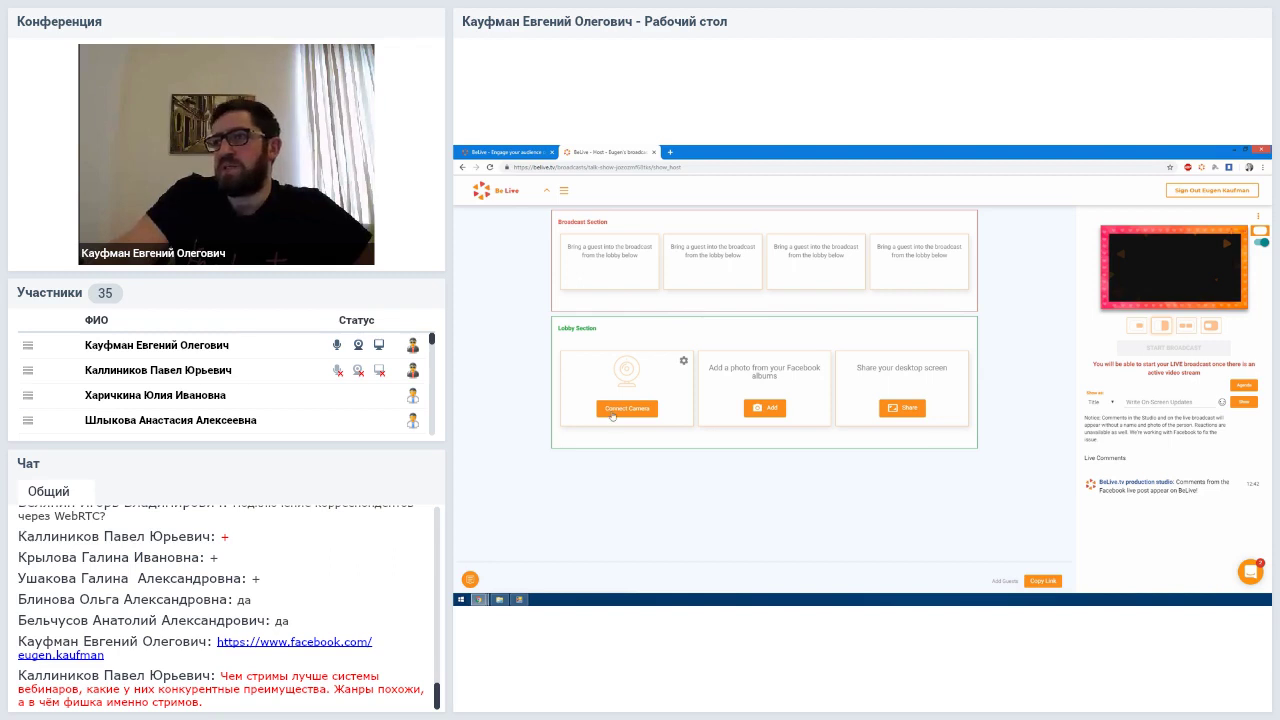
{"action": "left_click", "coordinate": [683, 361]}
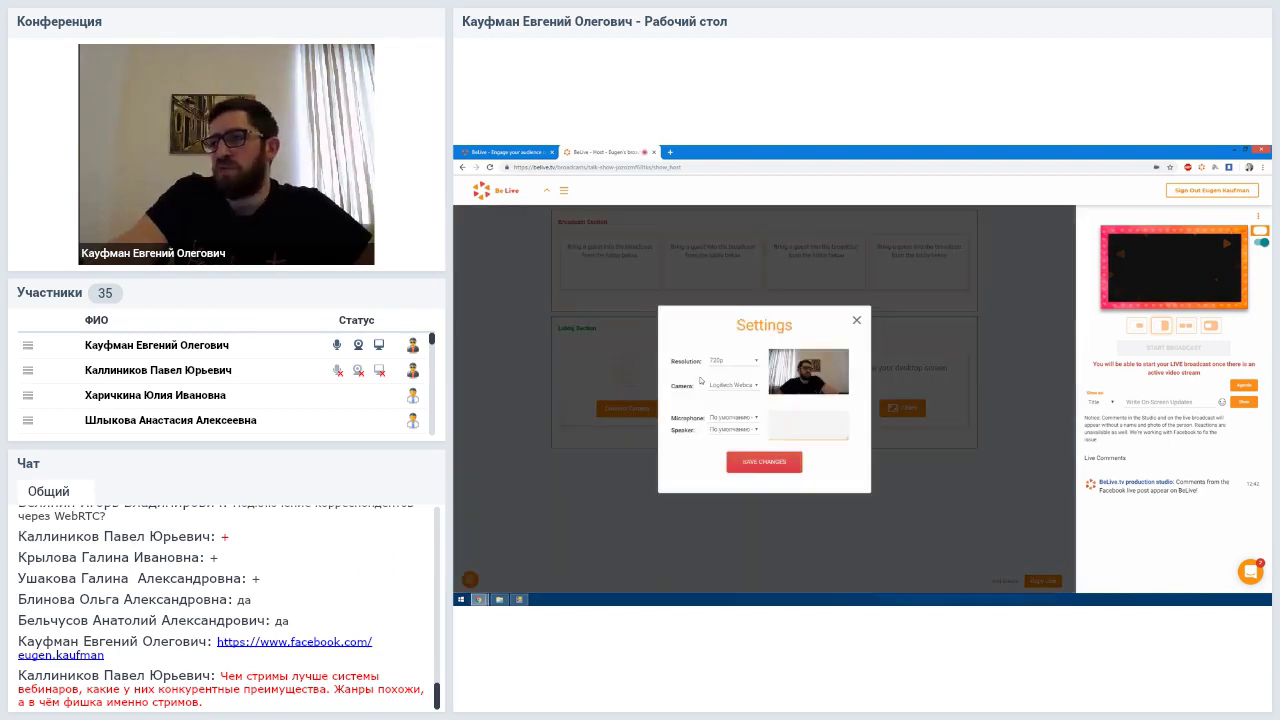
{"action": "left_click", "coordinate": [748, 386]}
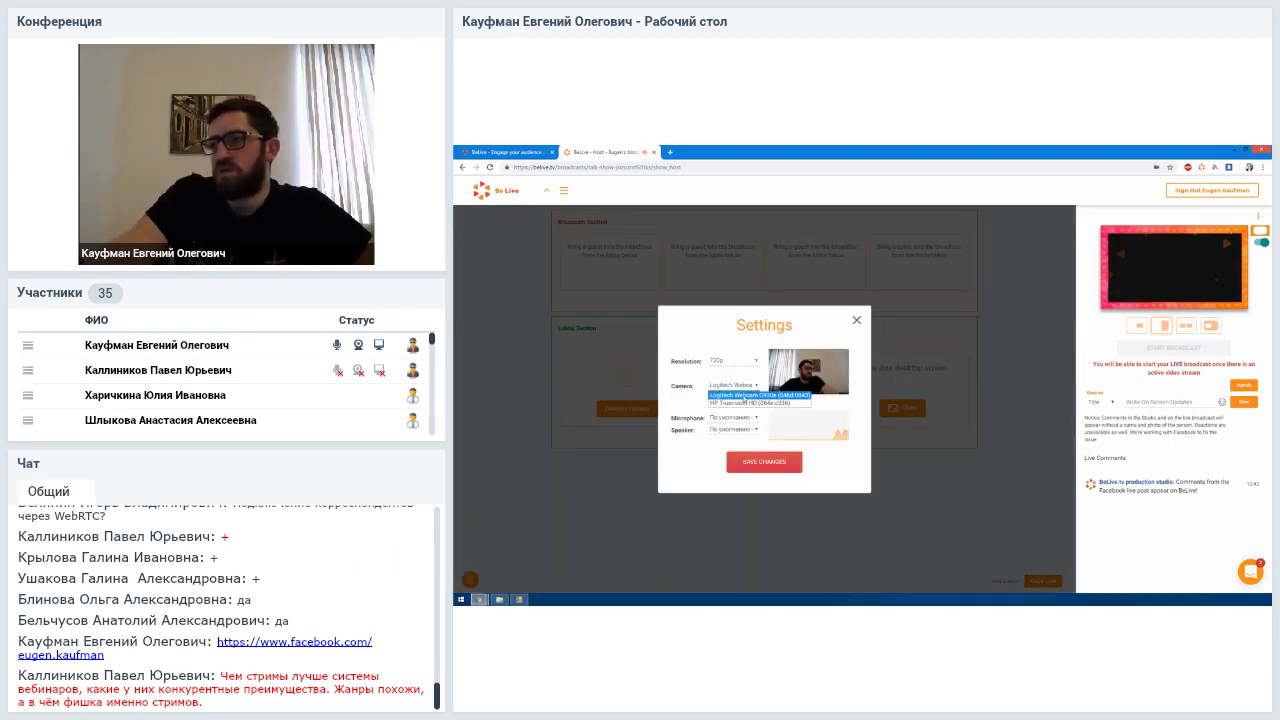
{"action": "left_click", "coordinate": [740, 405]}
{"action": "left_click", "coordinate": [735, 361]}
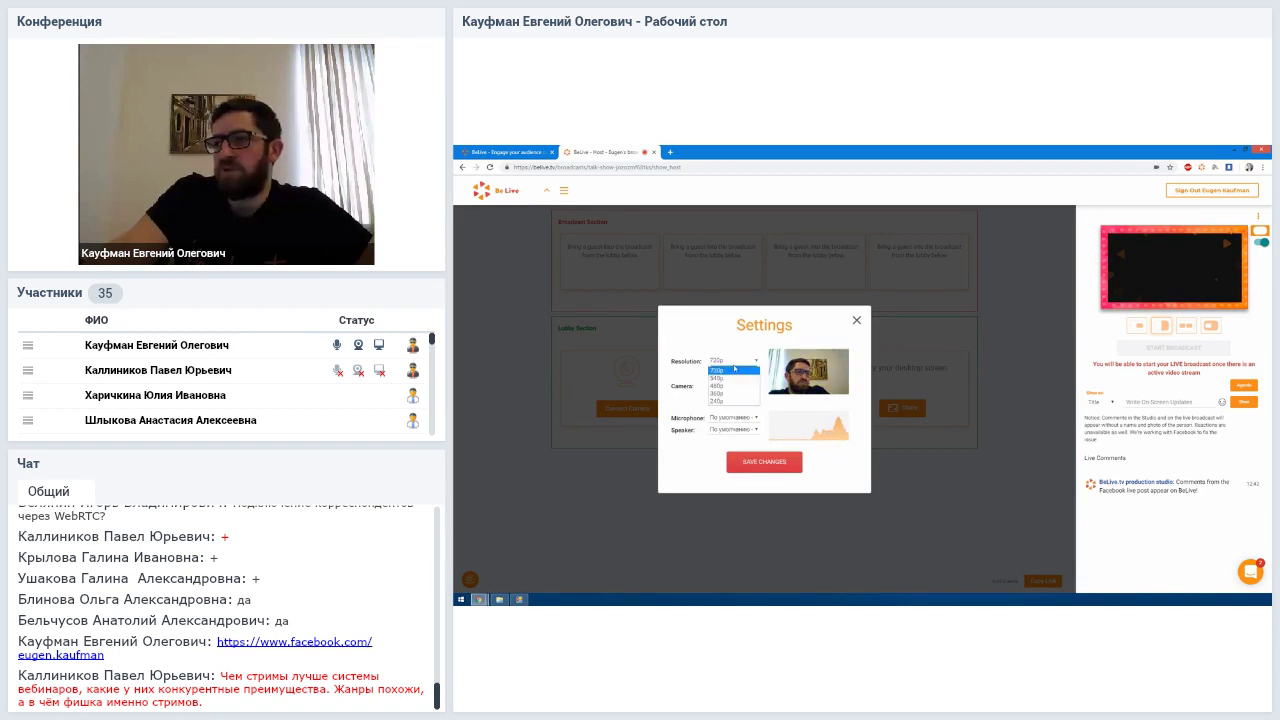
{"action": "left_click", "coordinate": [727, 405]}
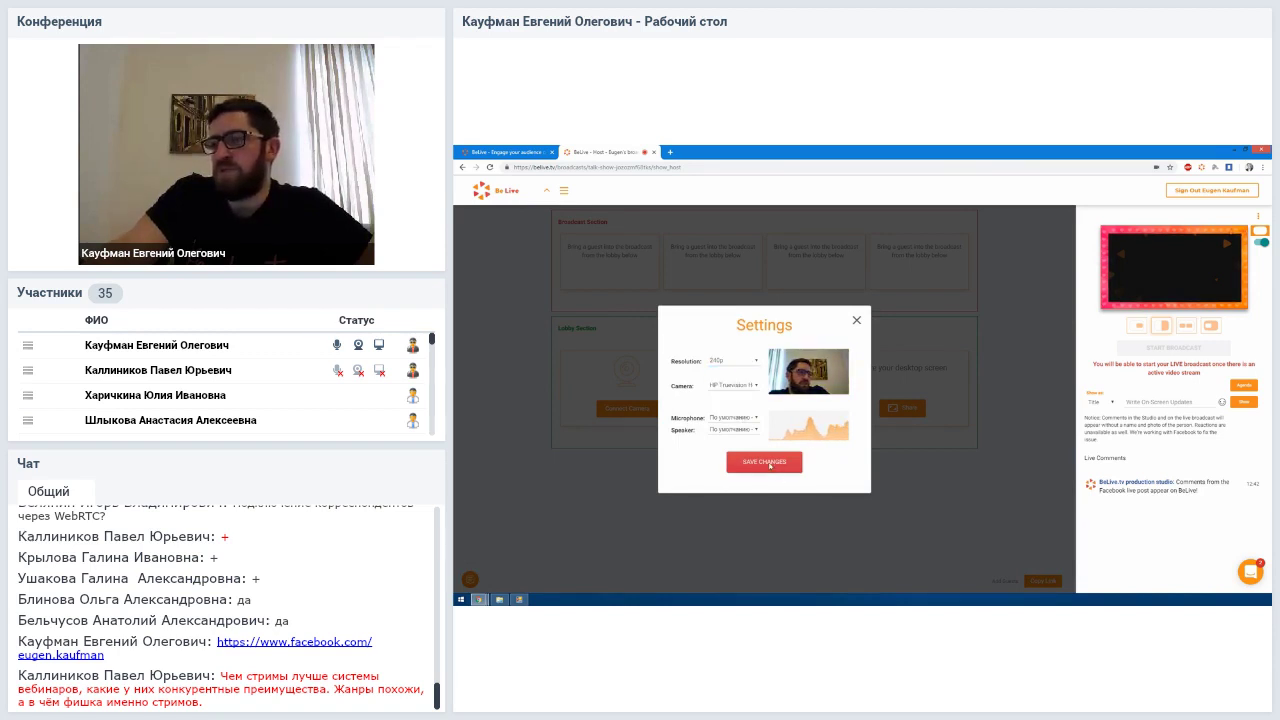
{"action": "left_click", "coordinate": [635, 361]}
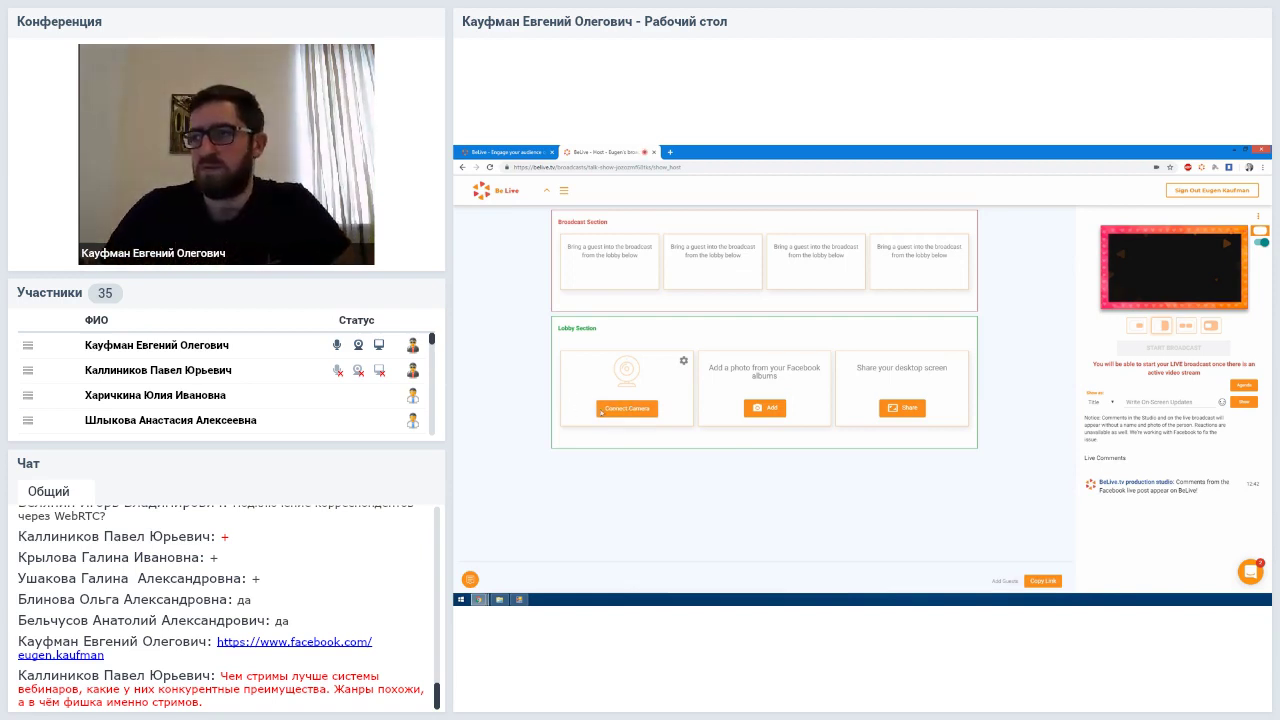
- Connect the host's camera and bring it from the lobby into the broadcast
{"action": "left_click", "coordinate": [616, 410]}
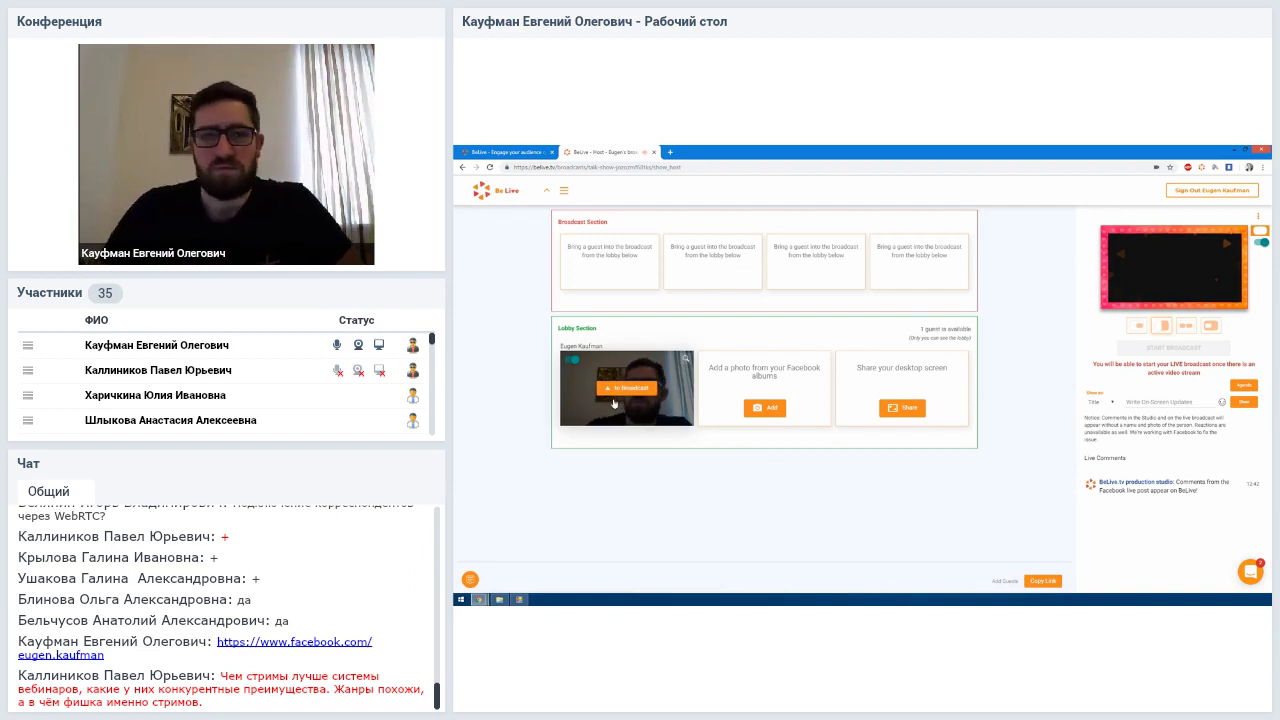
{"action": "left_click", "coordinate": [626, 388]}
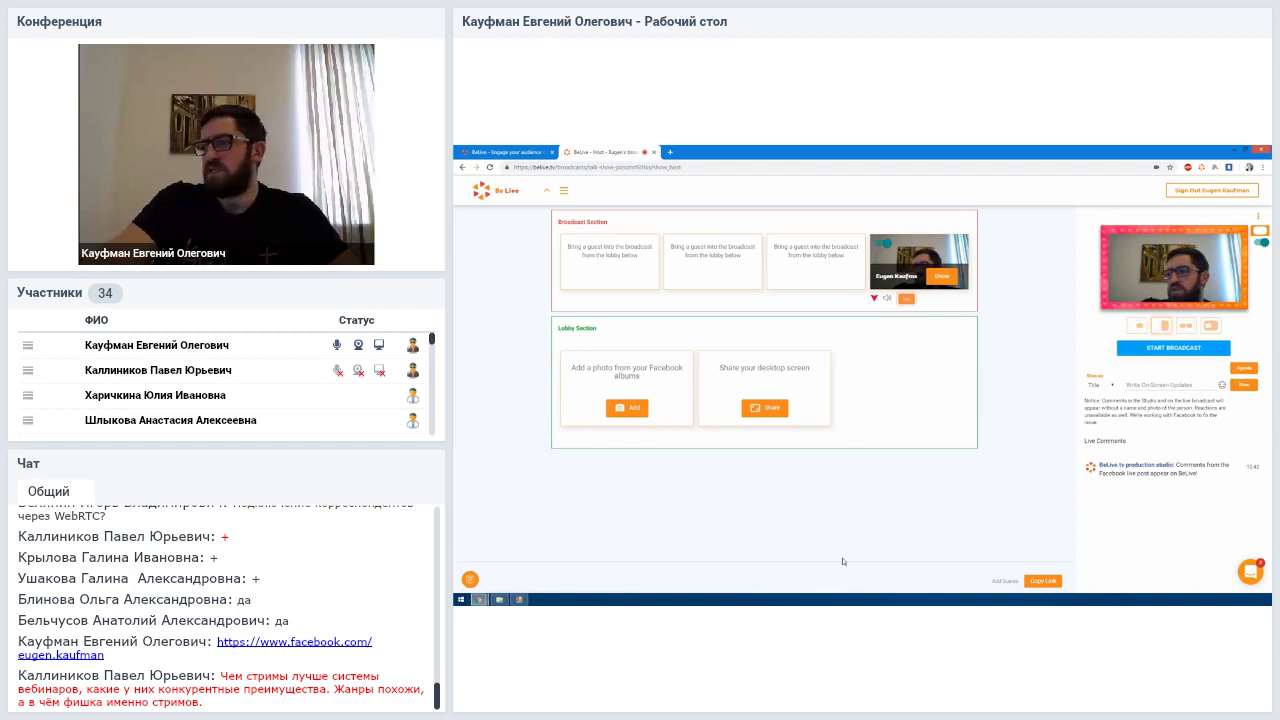
- Copy the guest invitation link, open it in a new browser tab and connect the camera as a guest
{"action": "left_click", "coordinate": [1045, 583]}
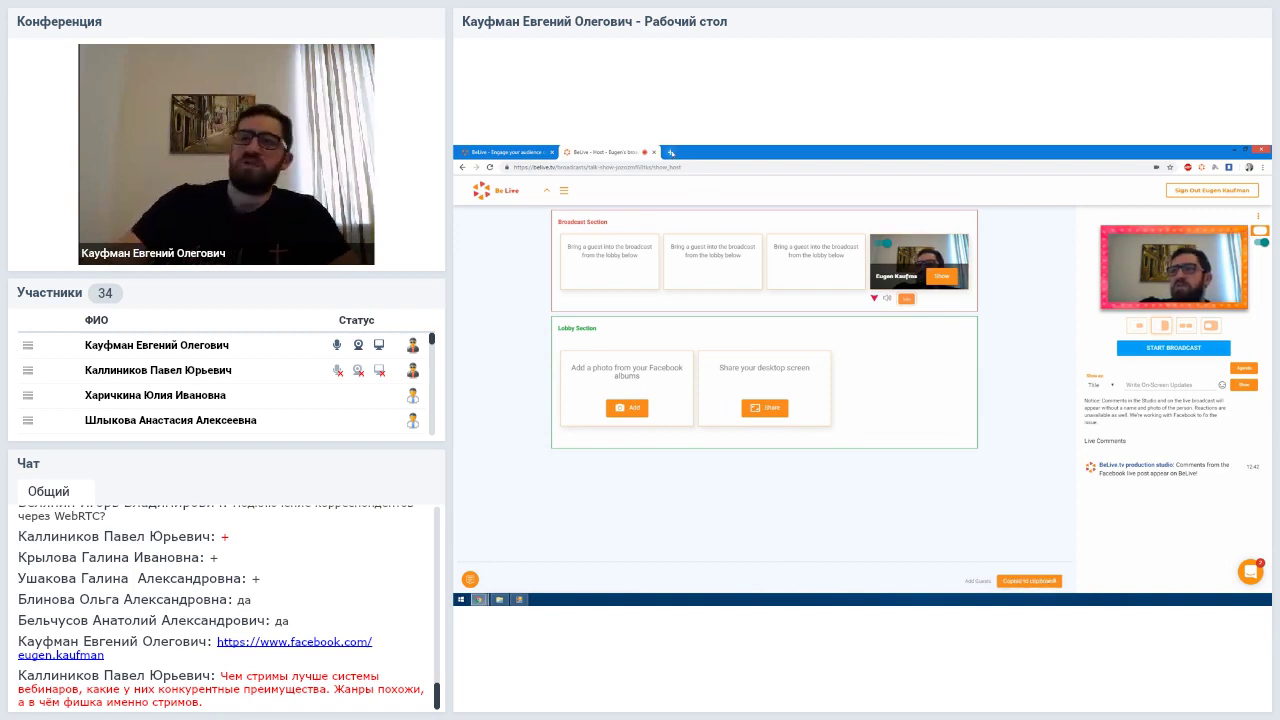
{"action": "left_click", "coordinate": [671, 152]}
{"action": "key", "text": "ctrl+v"}
{"action": "key", "text": "Return"}
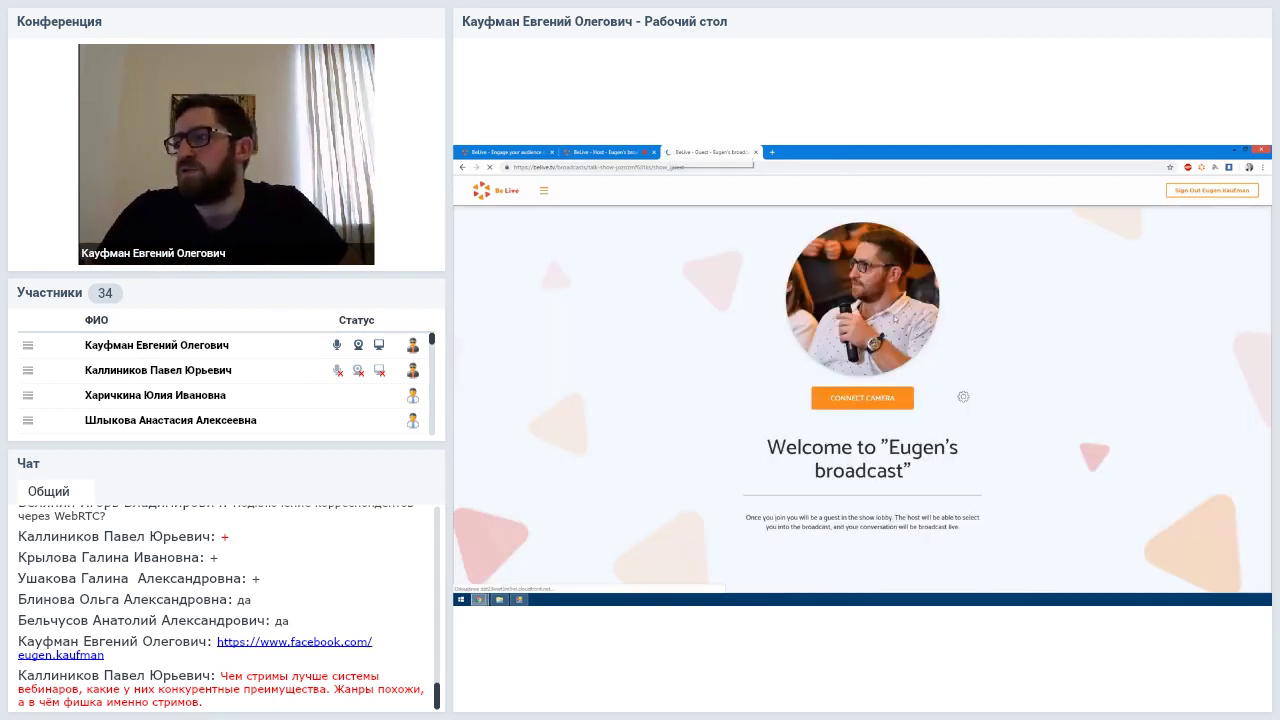
{"action": "left_click", "coordinate": [880, 399]}
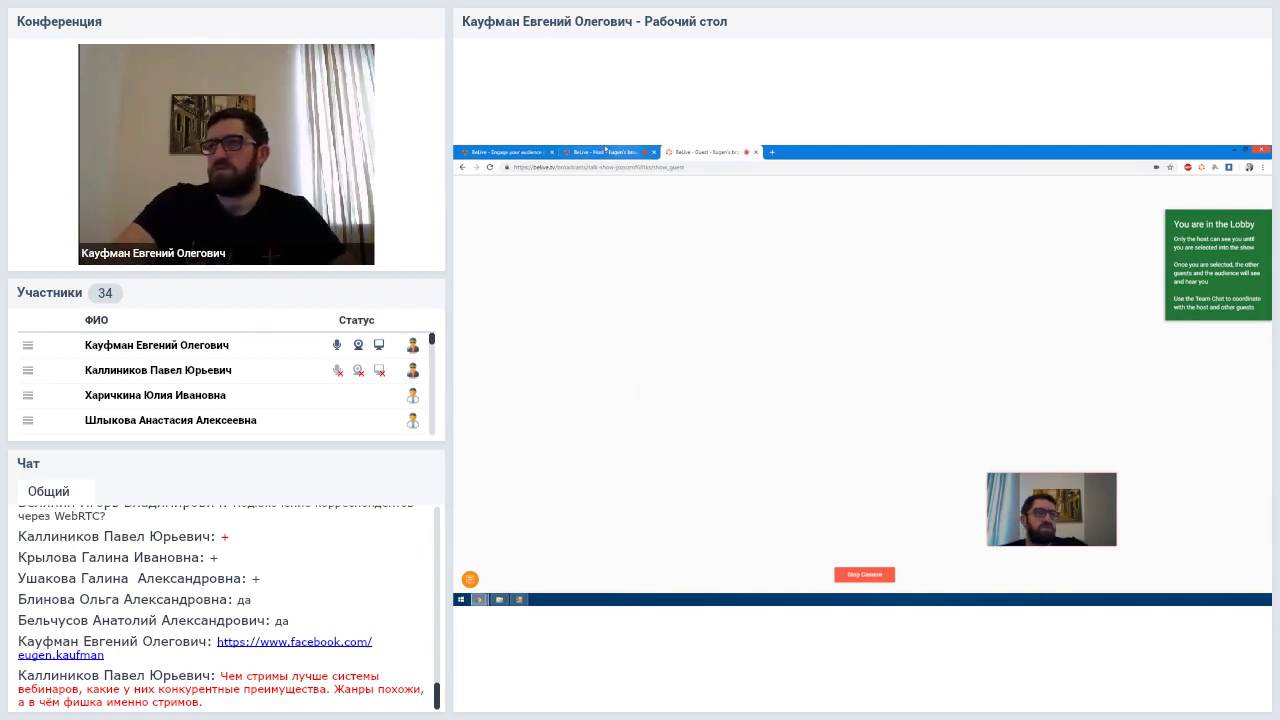
- Compare the host studio with the guest's lobby view and close the guest page
{"action": "left_click", "coordinate": [638, 150]}
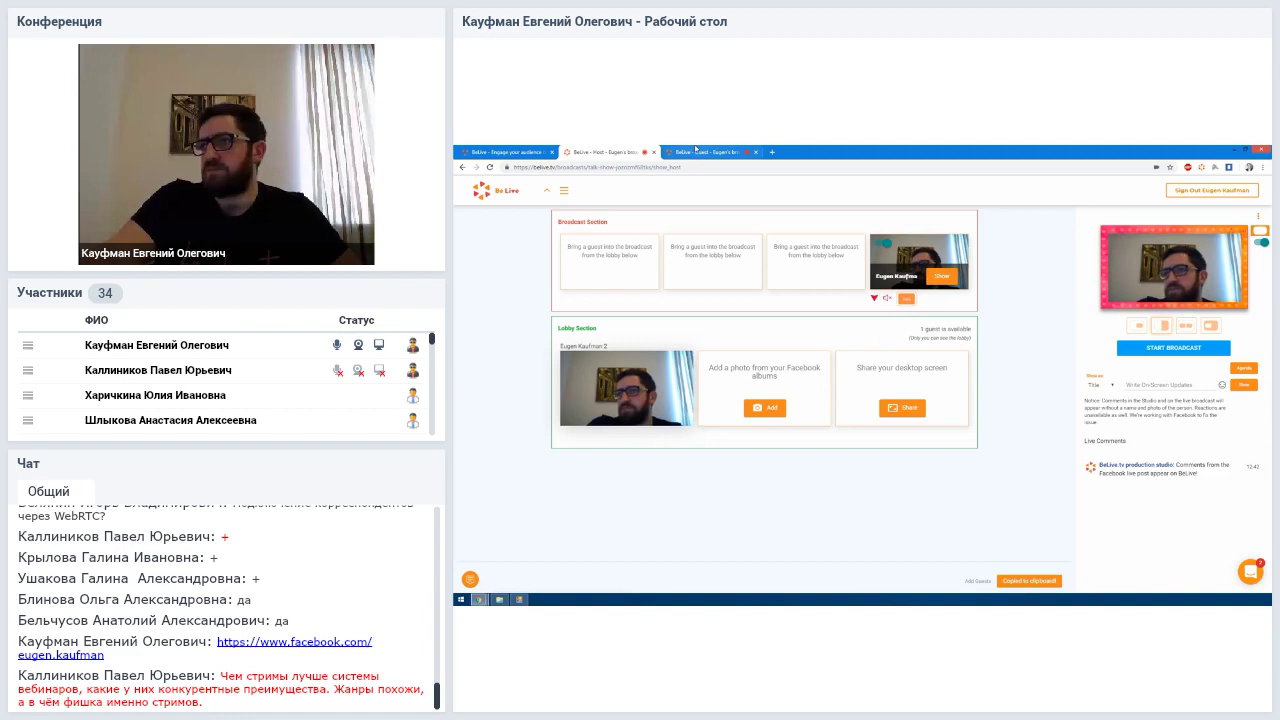
{"action": "left_click", "coordinate": [695, 150]}
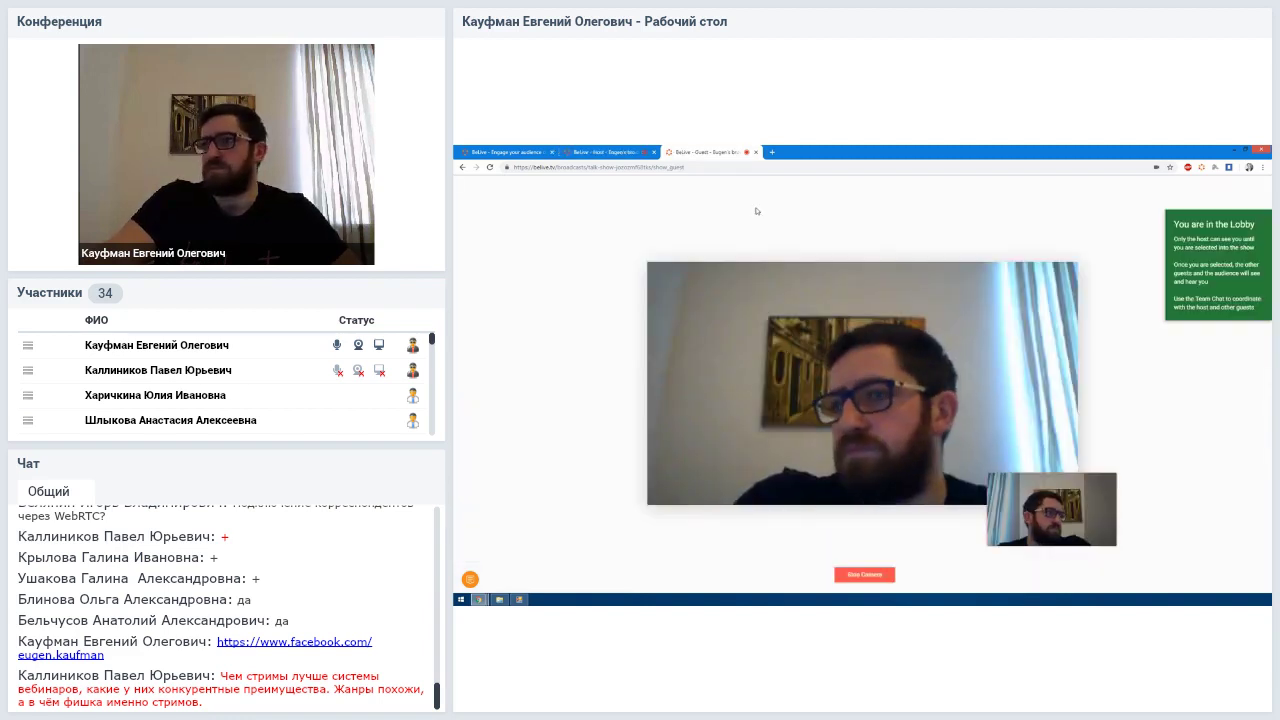
{"action": "left_click", "coordinate": [605, 151]}
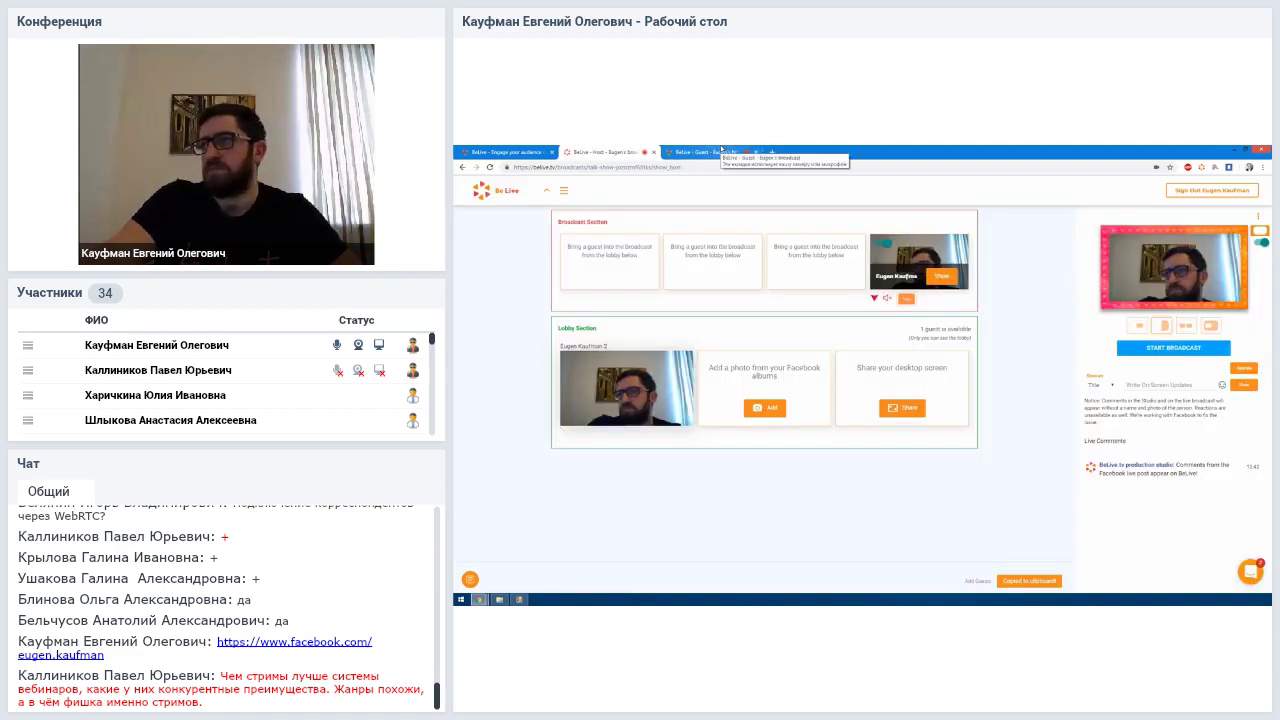
{"action": "left_click", "coordinate": [720, 151]}
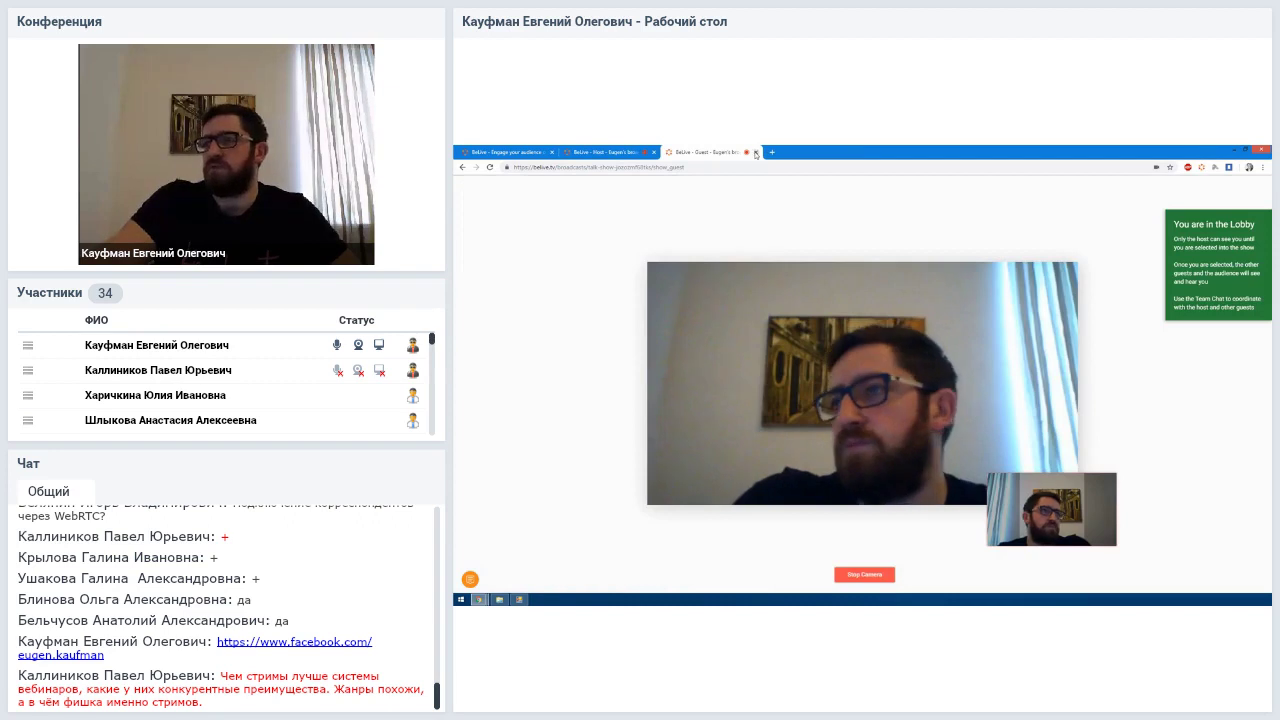
{"action": "left_click", "coordinate": [755, 152]}
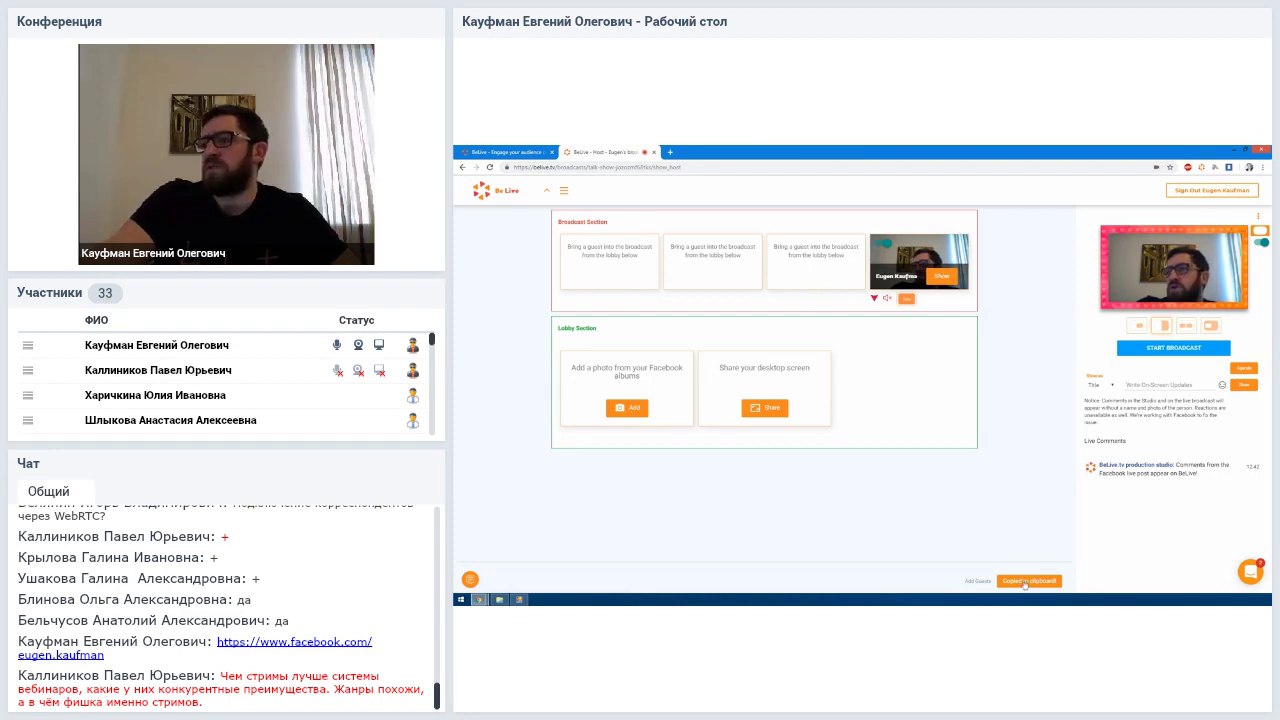
- Reopen the copied guest link in a new browser tab and return to the host studio
{"action": "left_click", "coordinate": [669, 152]}
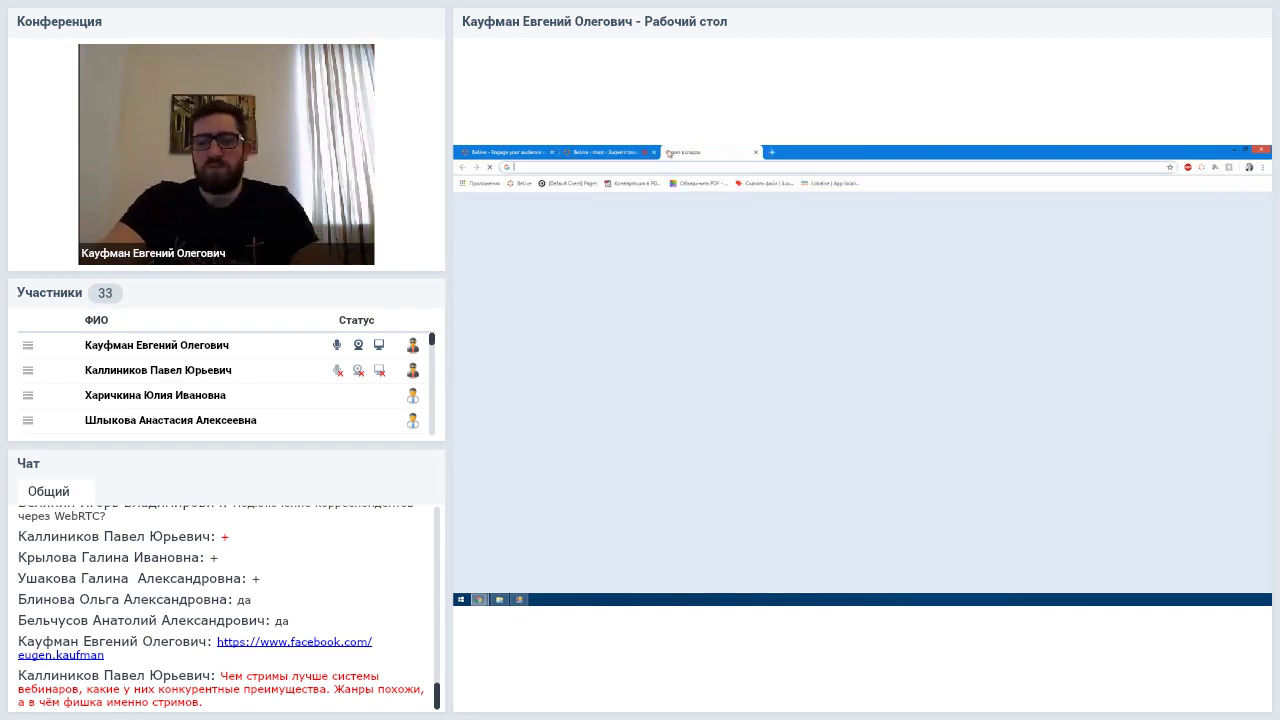
{"action": "key", "text": "ctrl+v"}
{"action": "key", "text": "Return"}
{"action": "left_click", "coordinate": [600, 152]}
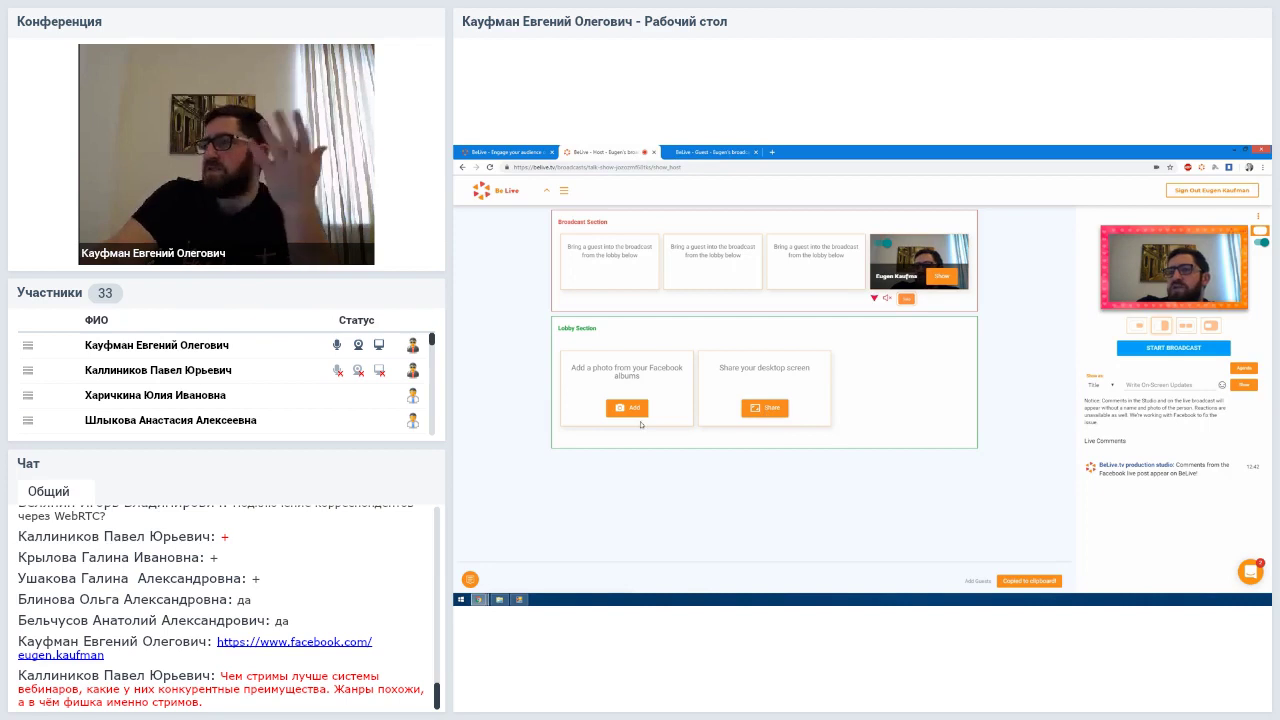
- Show the BeLive.tv production studio comment on the broadcast picture and hide it again
{"action": "mouse_move", "coordinate": [1215, 476]}
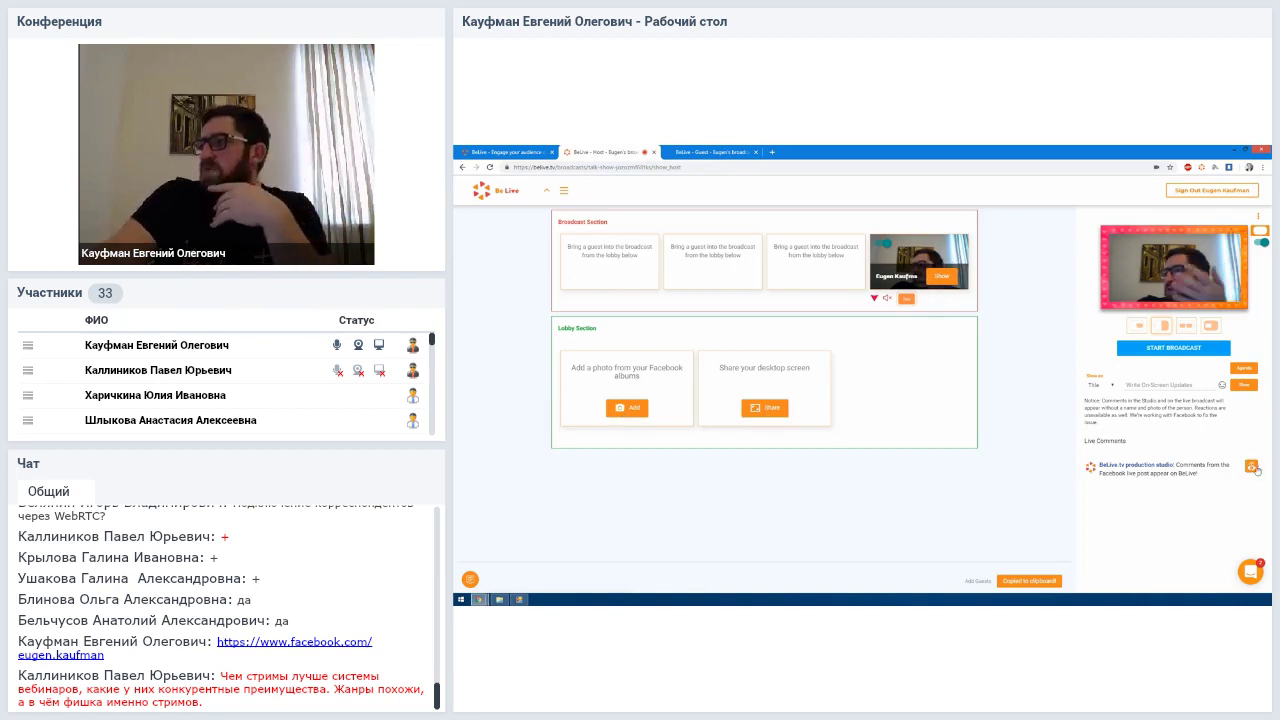
{"action": "left_click", "coordinate": [1252, 467]}
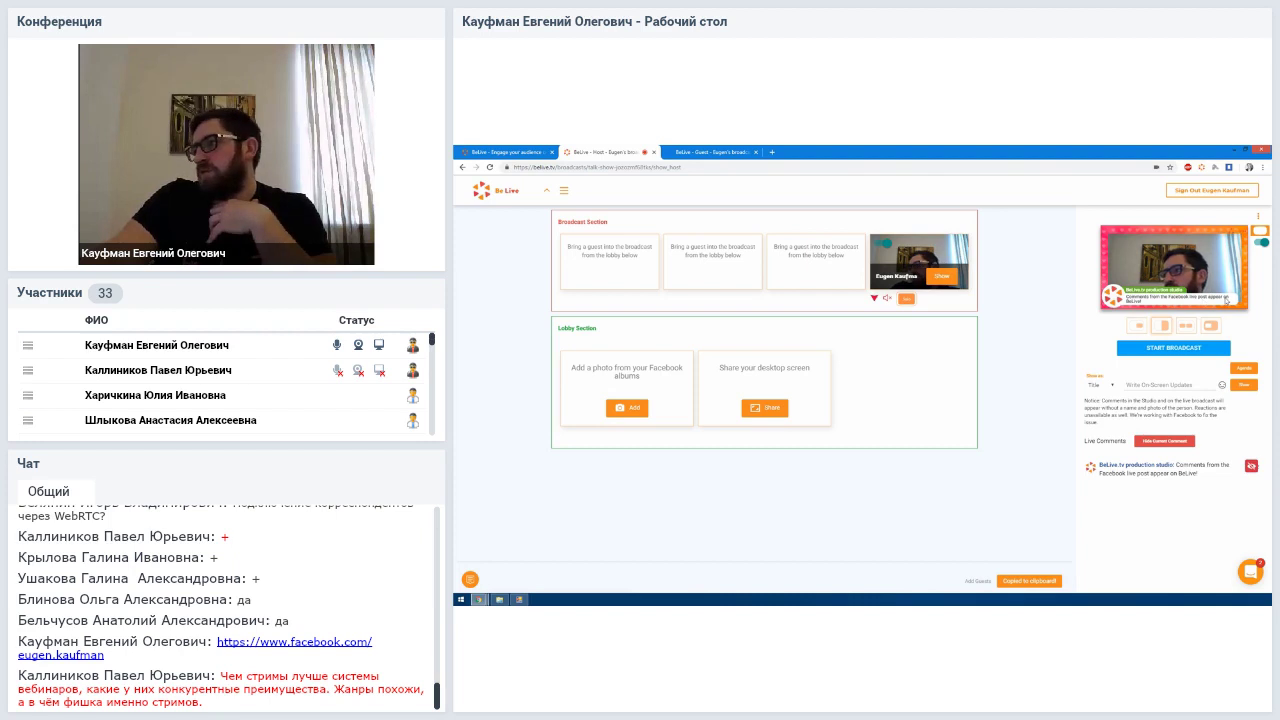
{"action": "left_click", "coordinate": [1252, 467]}
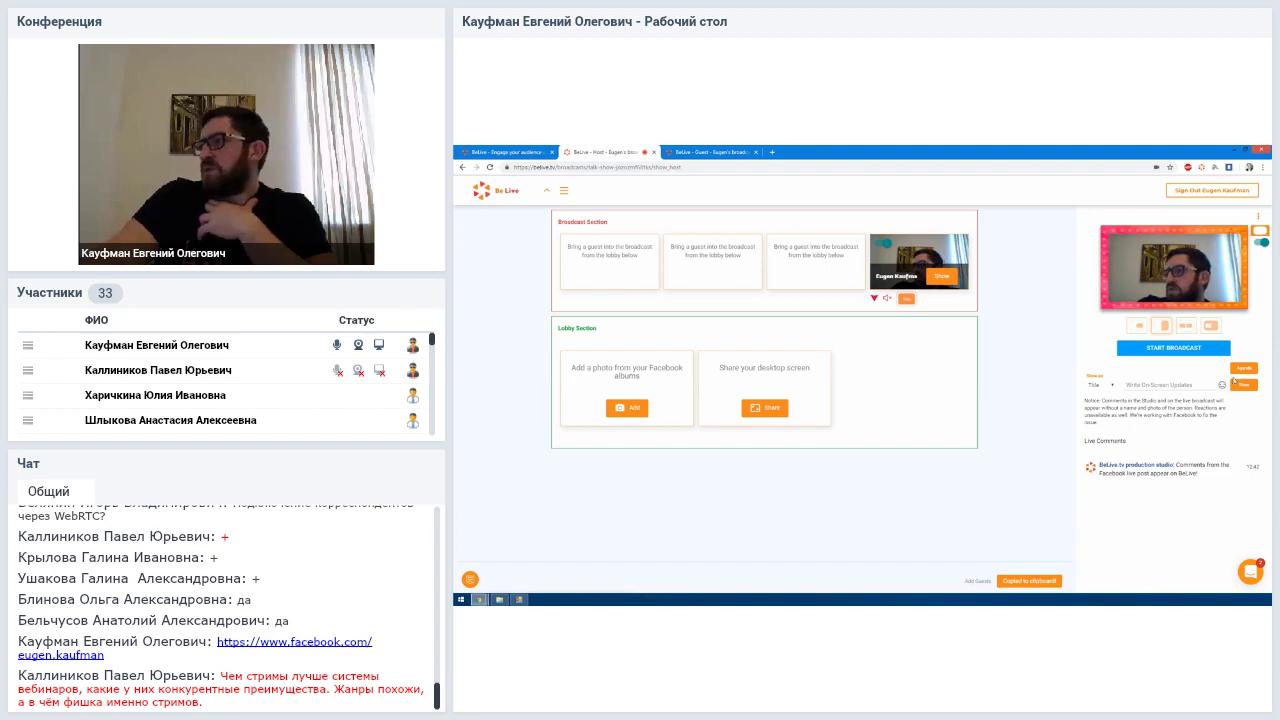
- Open the broadcast agenda and load a saved agenda from its list
{"action": "left_click", "coordinate": [1244, 368]}
{"action": "left_click", "coordinate": [993, 263]}
{"action": "left_click", "coordinate": [967, 336]}
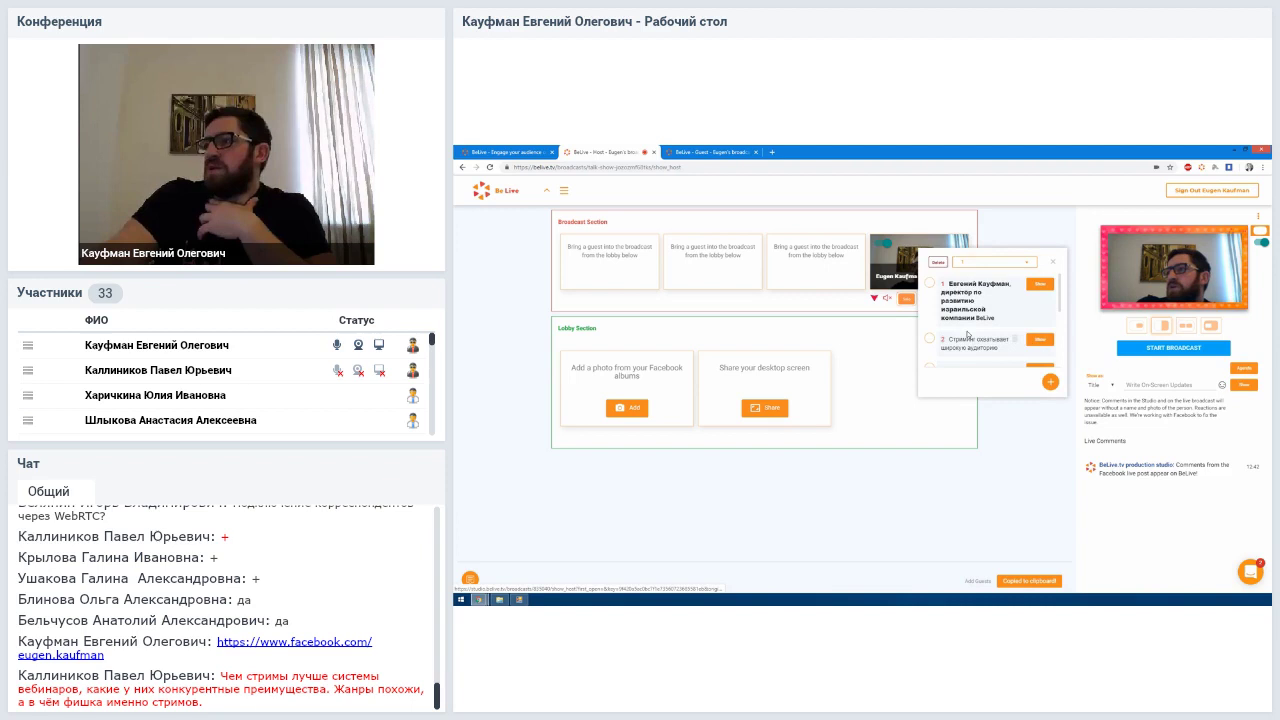
- Show the agenda's first, second, fourth and fifth items in turn on the broadcast picture, then hide the last and close the agenda
{"action": "left_click", "coordinate": [1040, 284]}
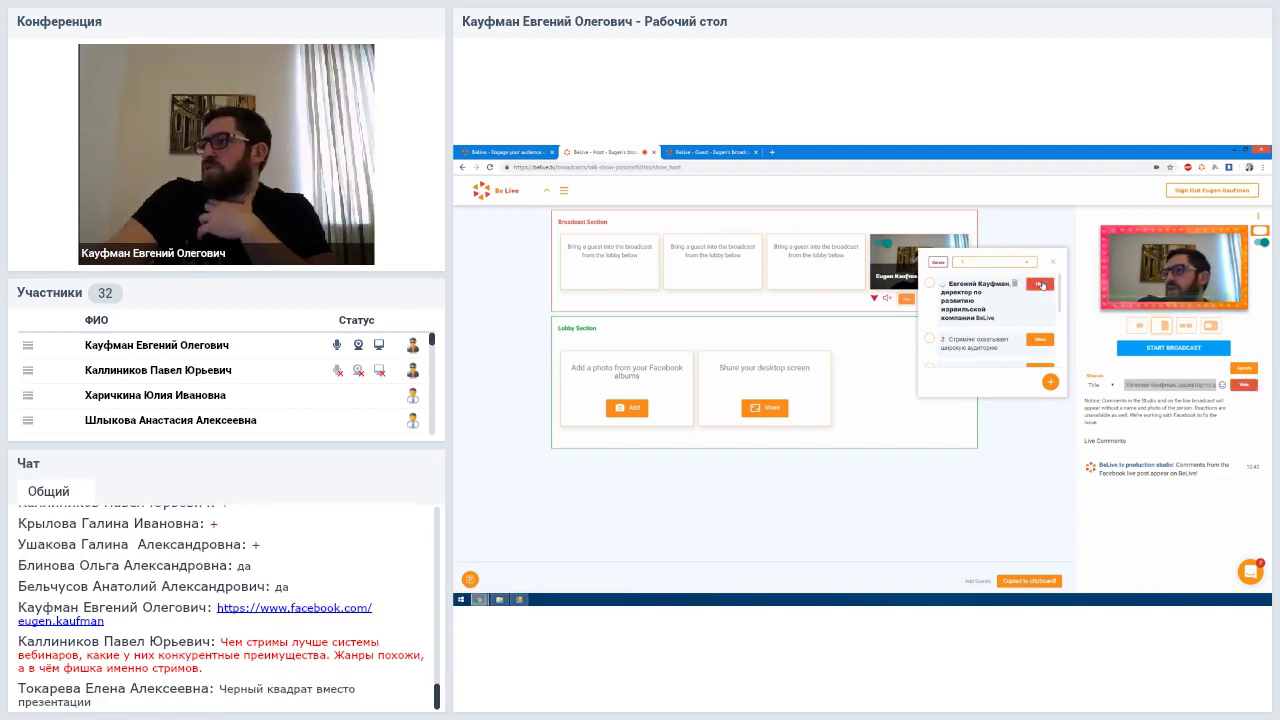
{"action": "left_click", "coordinate": [1038, 341]}
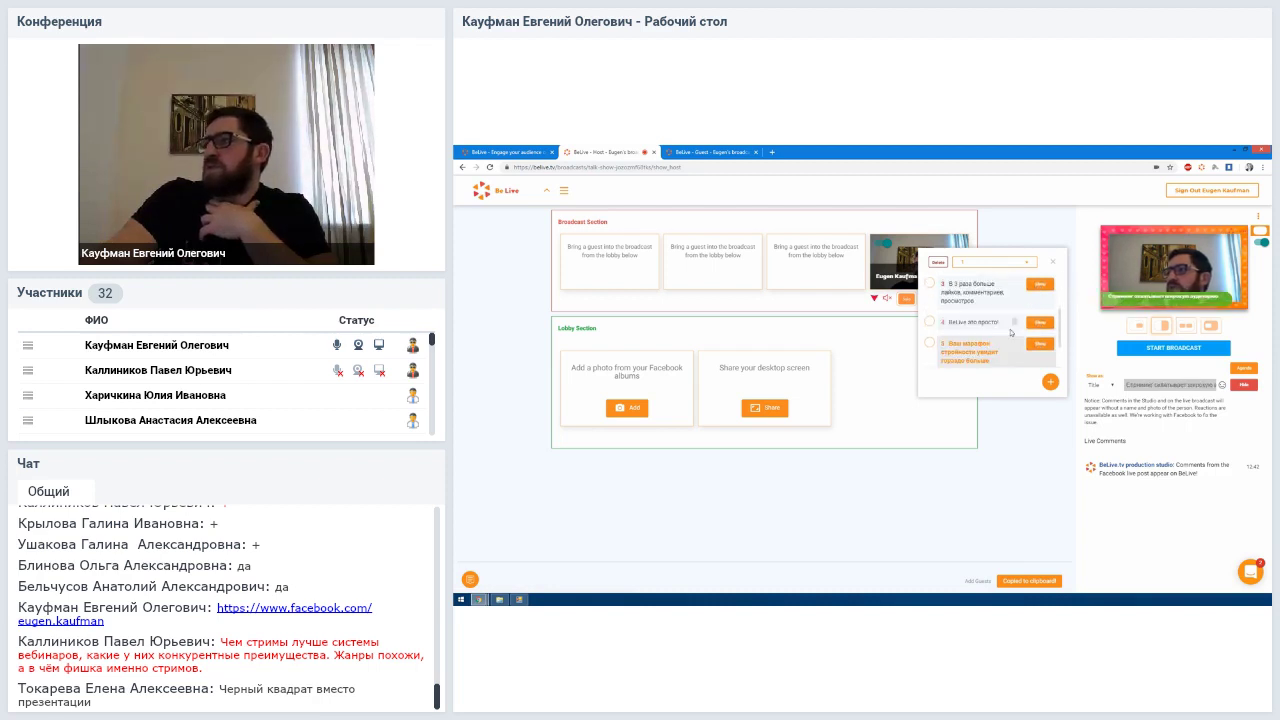
{"action": "left_click", "coordinate": [1037, 322]}
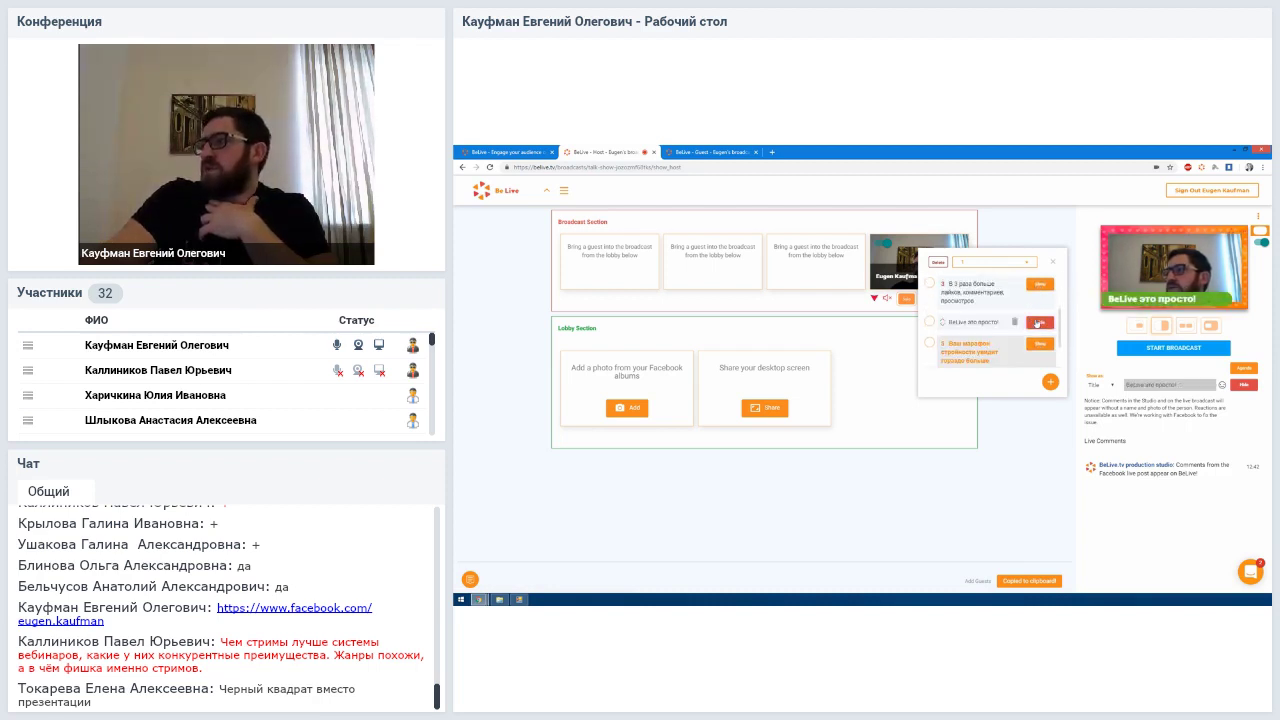
{"action": "left_click", "coordinate": [1040, 343]}
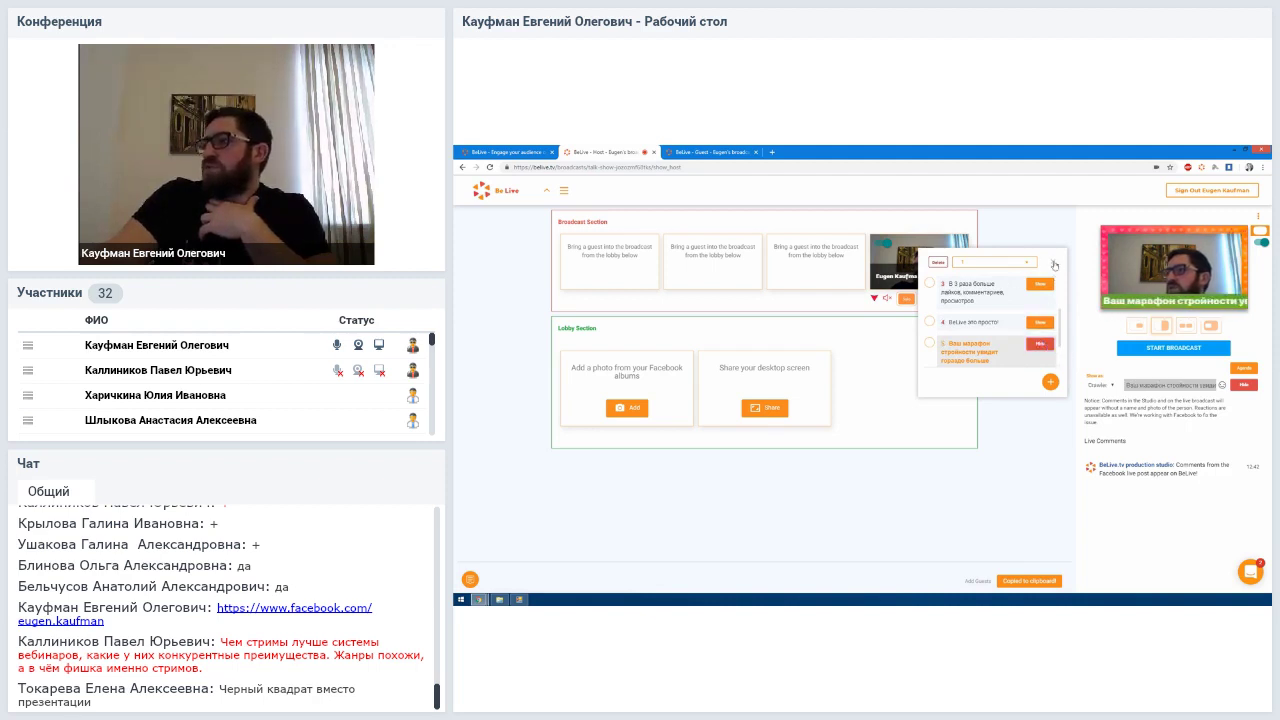
{"action": "left_click", "coordinate": [1041, 345]}
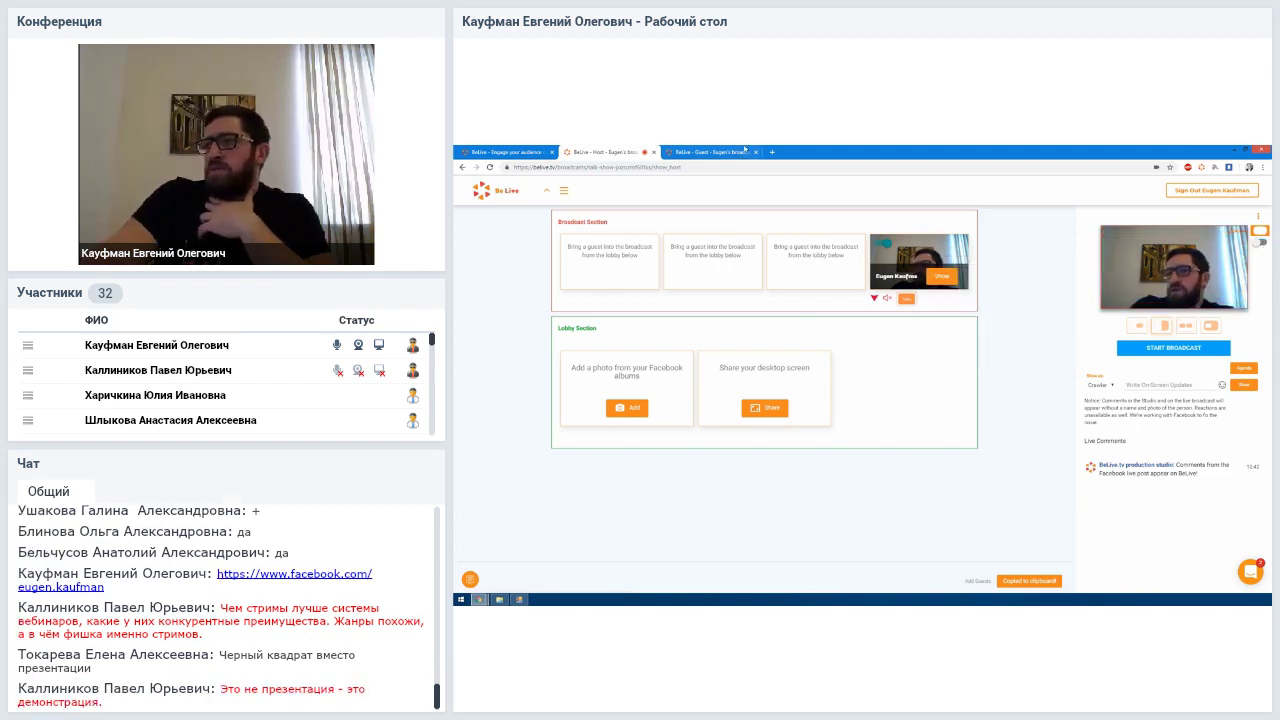
- Start the camera on the guest page, bring the guest from the lobby into the broadcast, and check the guest's view
{"action": "left_click", "coordinate": [745, 152]}
{"action": "left_click", "coordinate": [859, 400]}
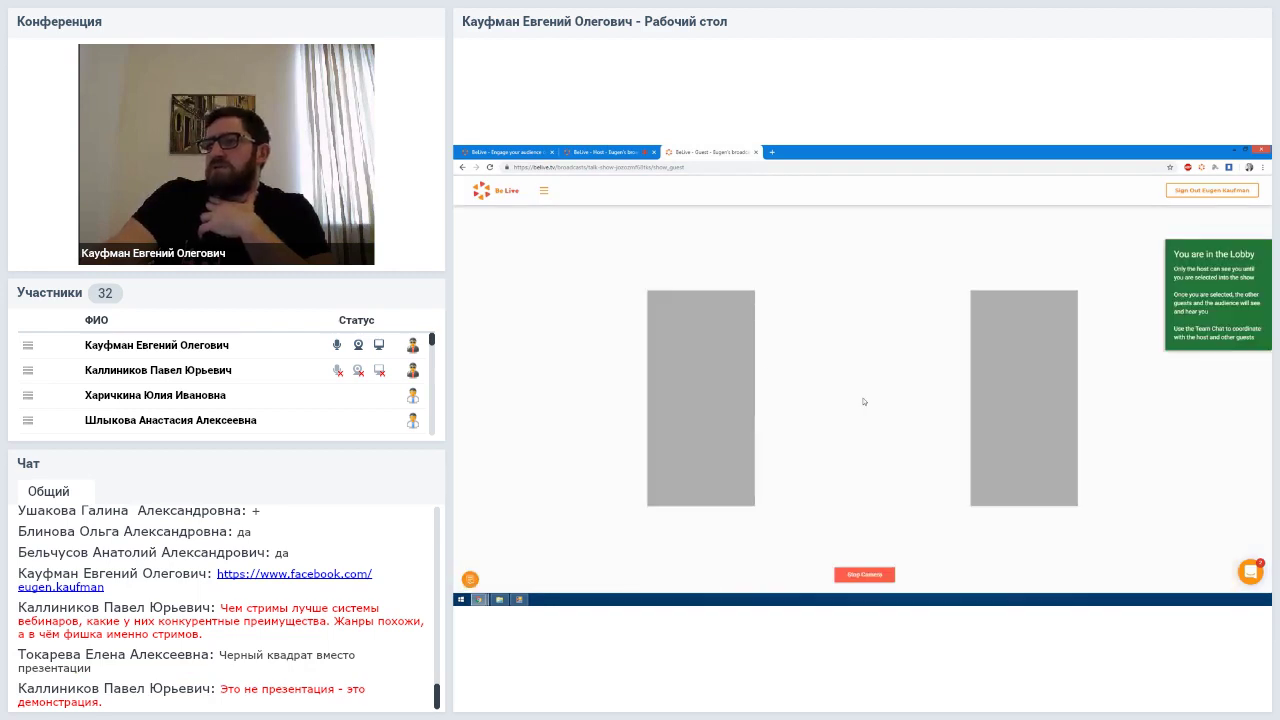
{"action": "left_click", "coordinate": [598, 152]}
{"action": "mouse_move", "coordinate": [676, 390]}
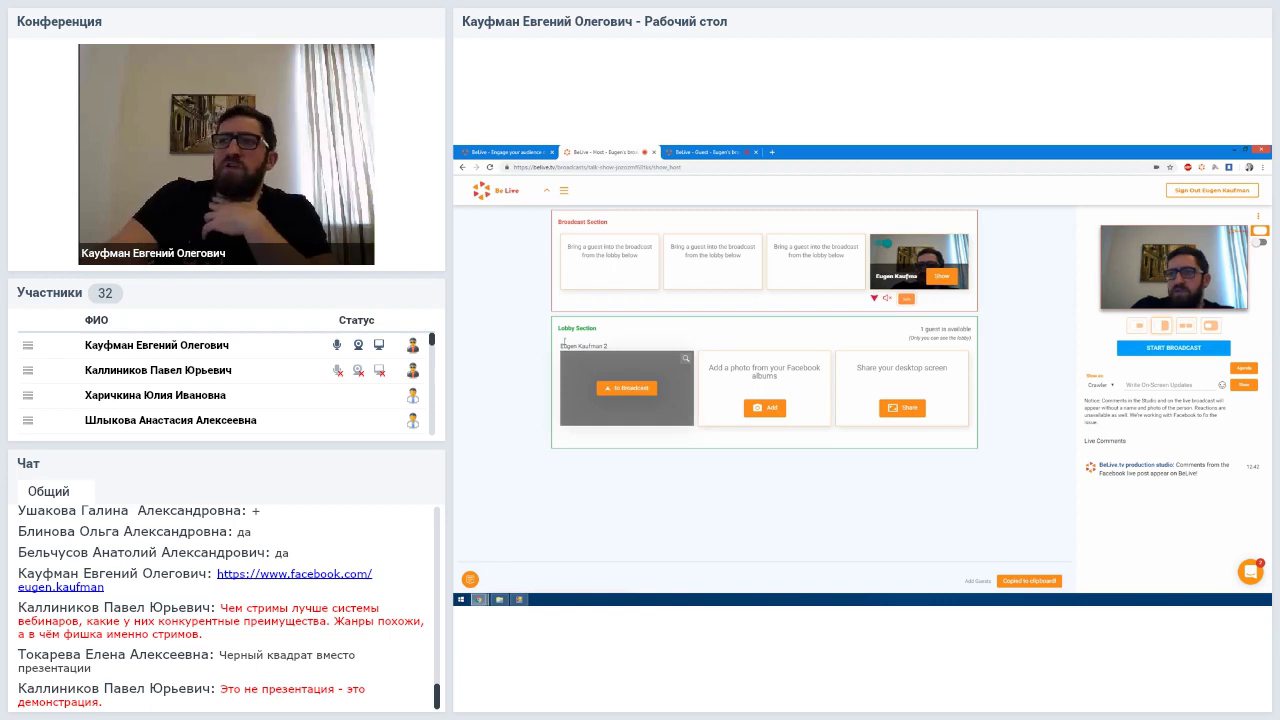
{"action": "left_click", "coordinate": [626, 389]}
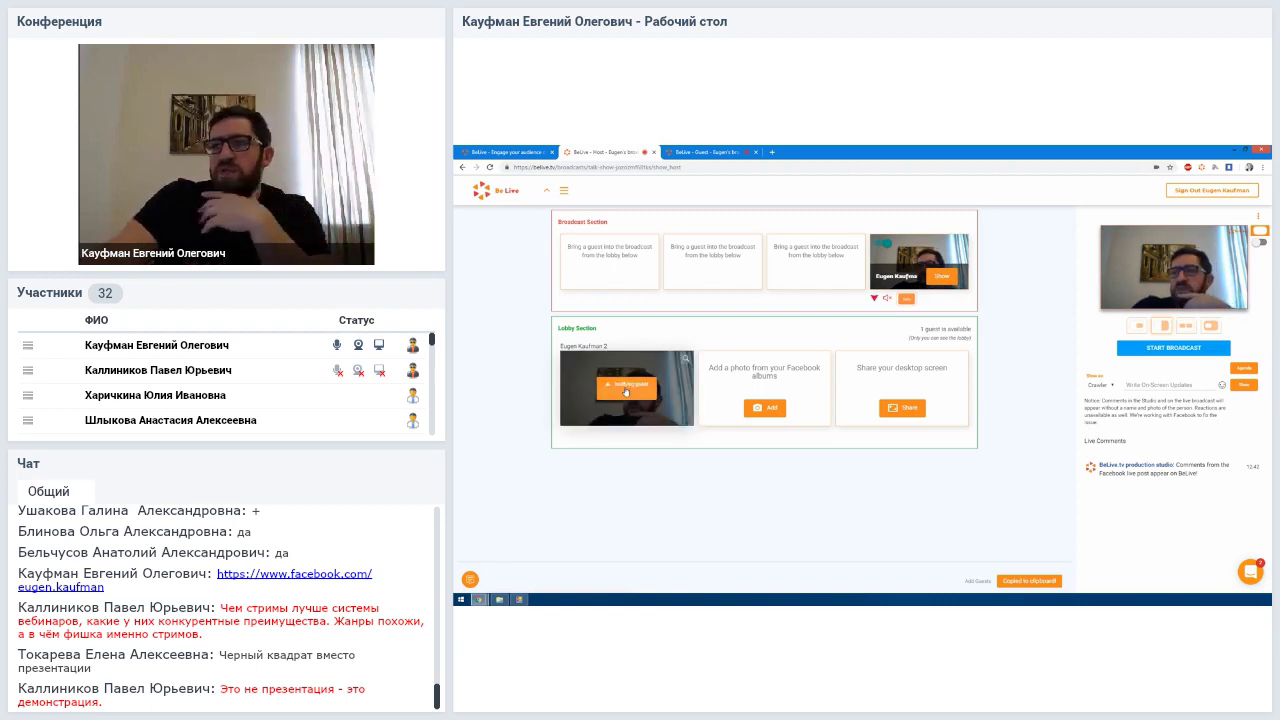
{"action": "left_click", "coordinate": [721, 150]}
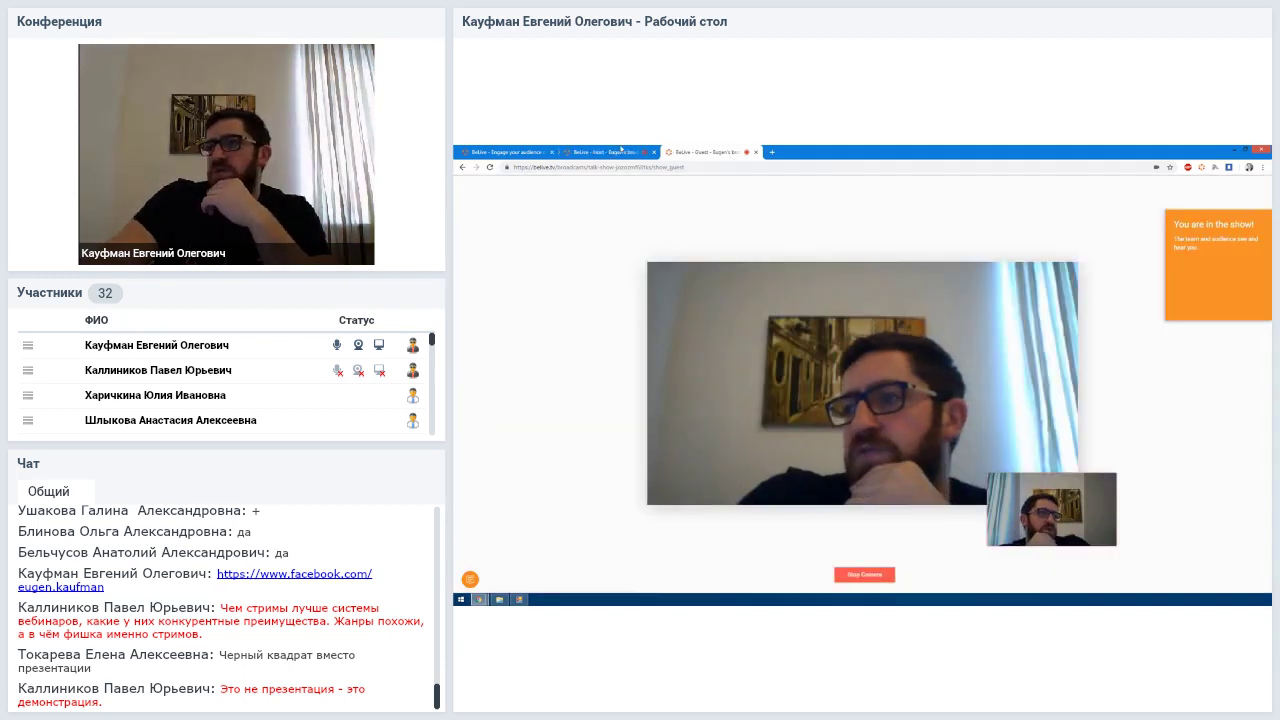
{"action": "left_click", "coordinate": [603, 151]}
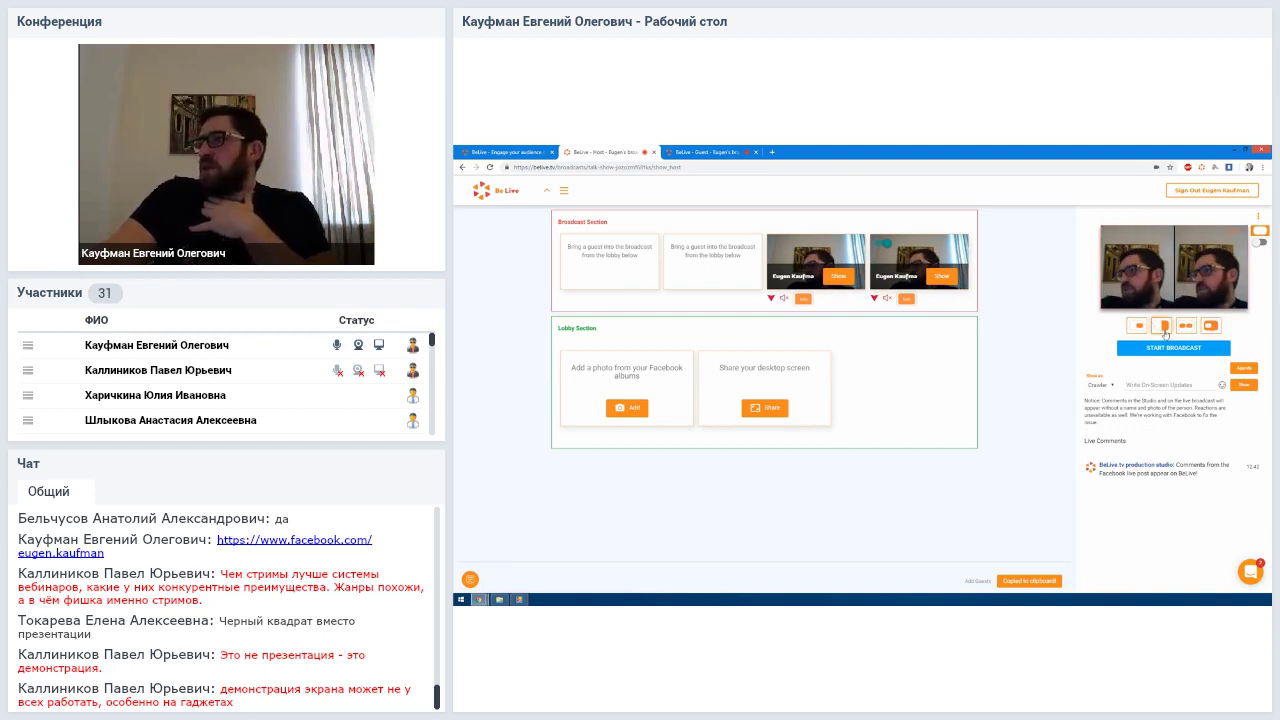
- Show both participants' name captions and put each participant alone on the broadcast picture in turn, ending with the host
{"action": "left_click", "coordinate": [836, 280]}
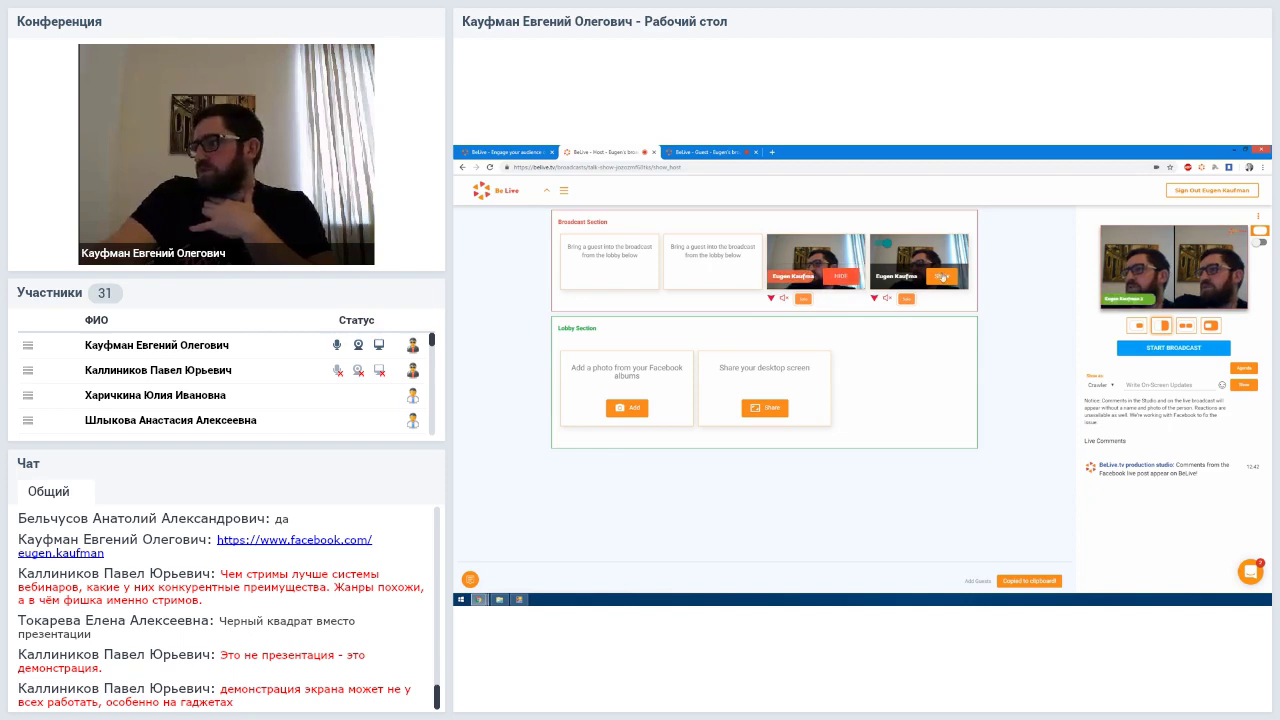
{"action": "left_click", "coordinate": [942, 278]}
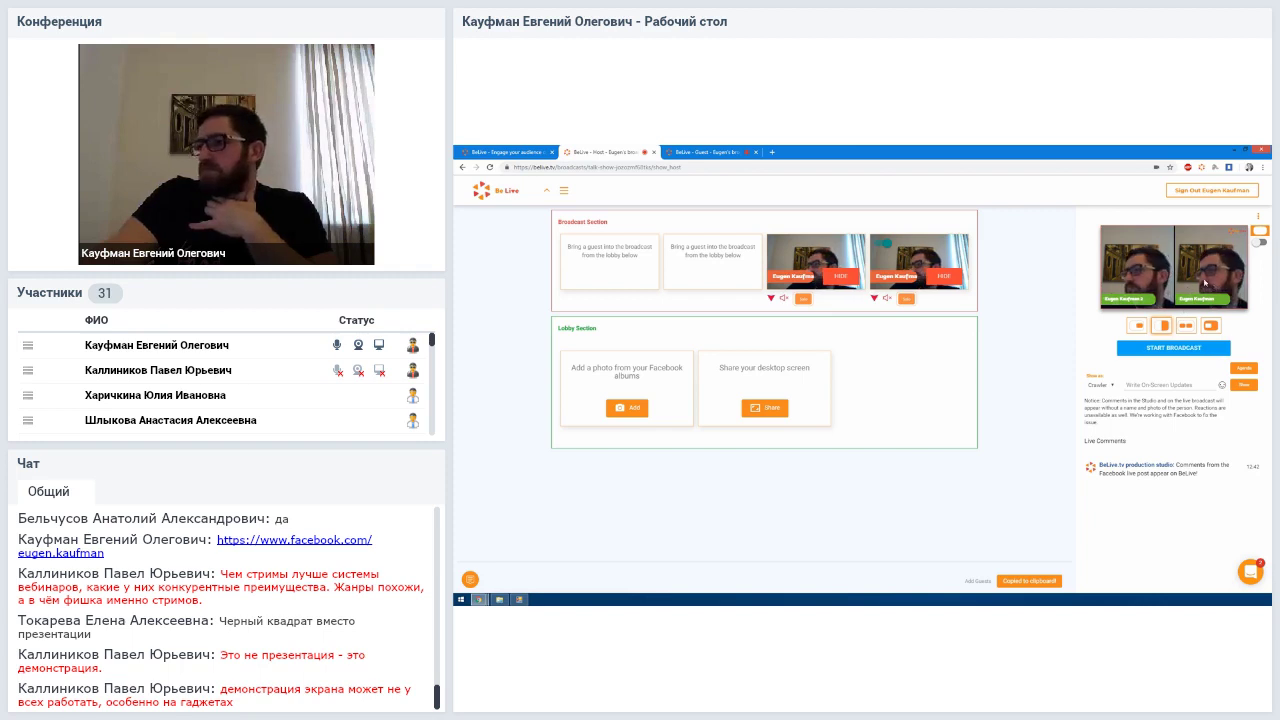
{"action": "left_click", "coordinate": [804, 299]}
{"action": "left_click", "coordinate": [901, 299]}
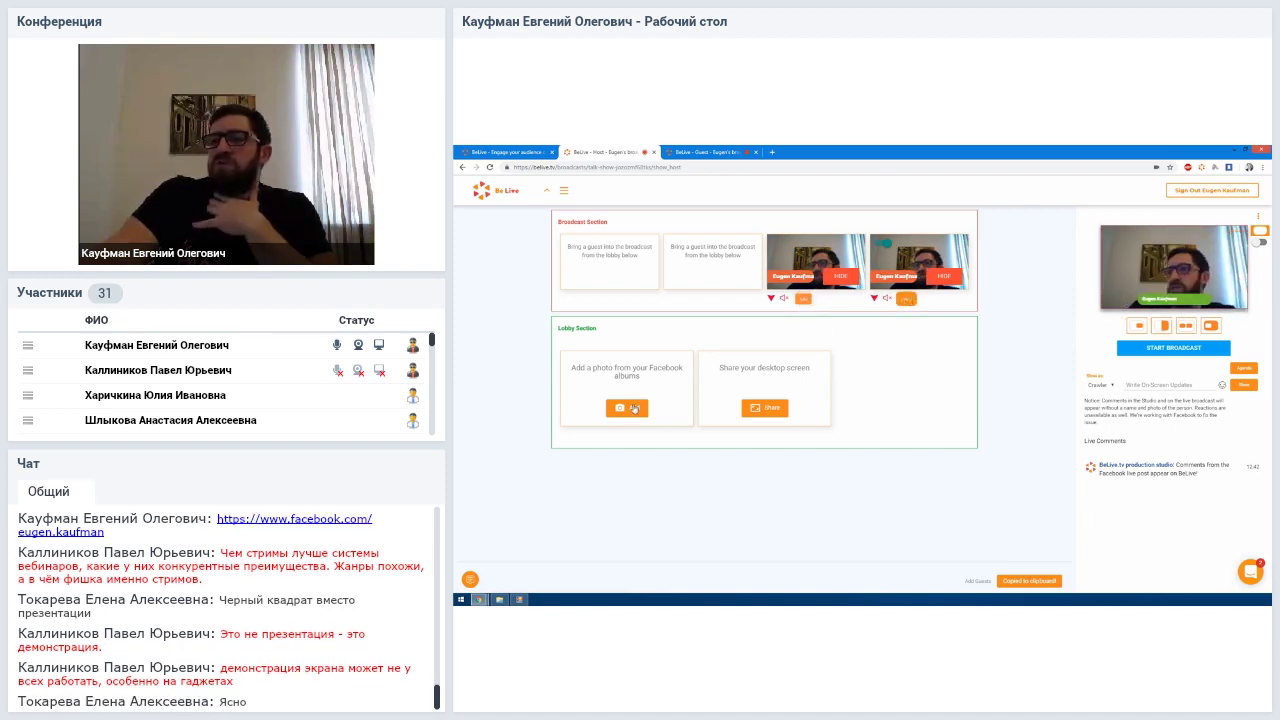
- Allow access to Facebook albums, add the waterfall picture from Cover Photos and bring it into the broadcast
{"action": "left_click", "coordinate": [633, 409]}
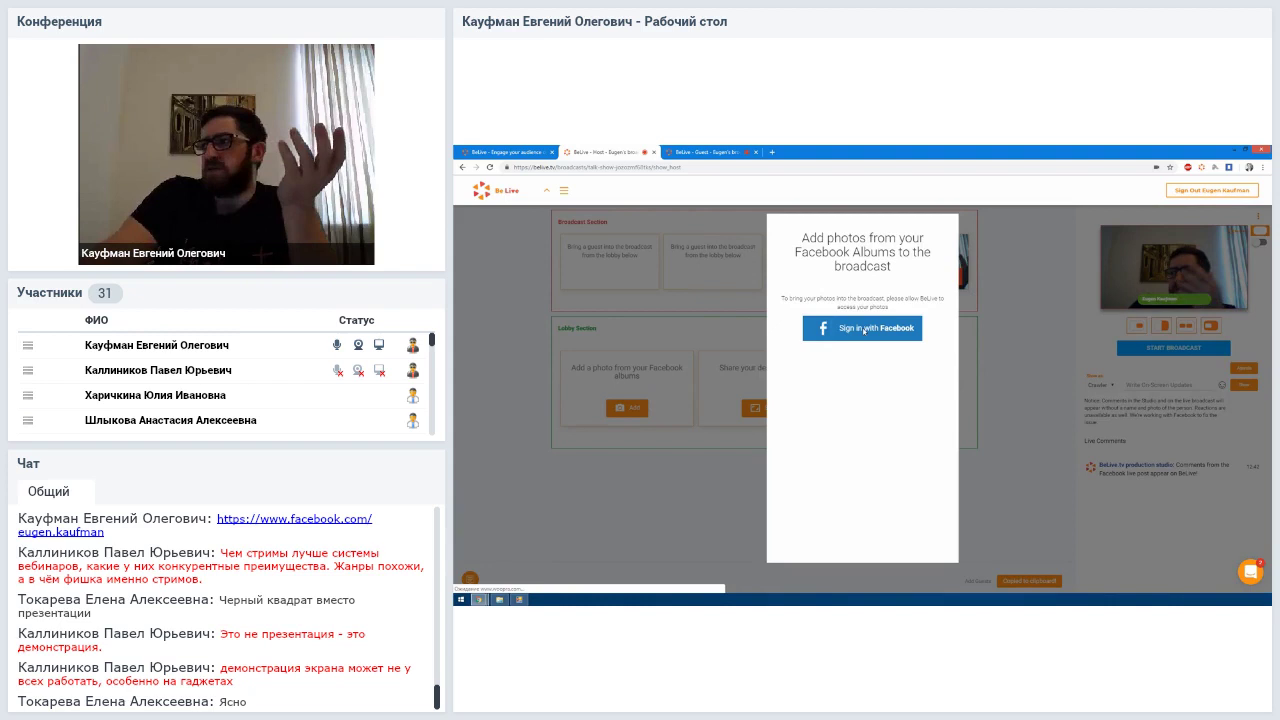
{"action": "left_click", "coordinate": [865, 330]}
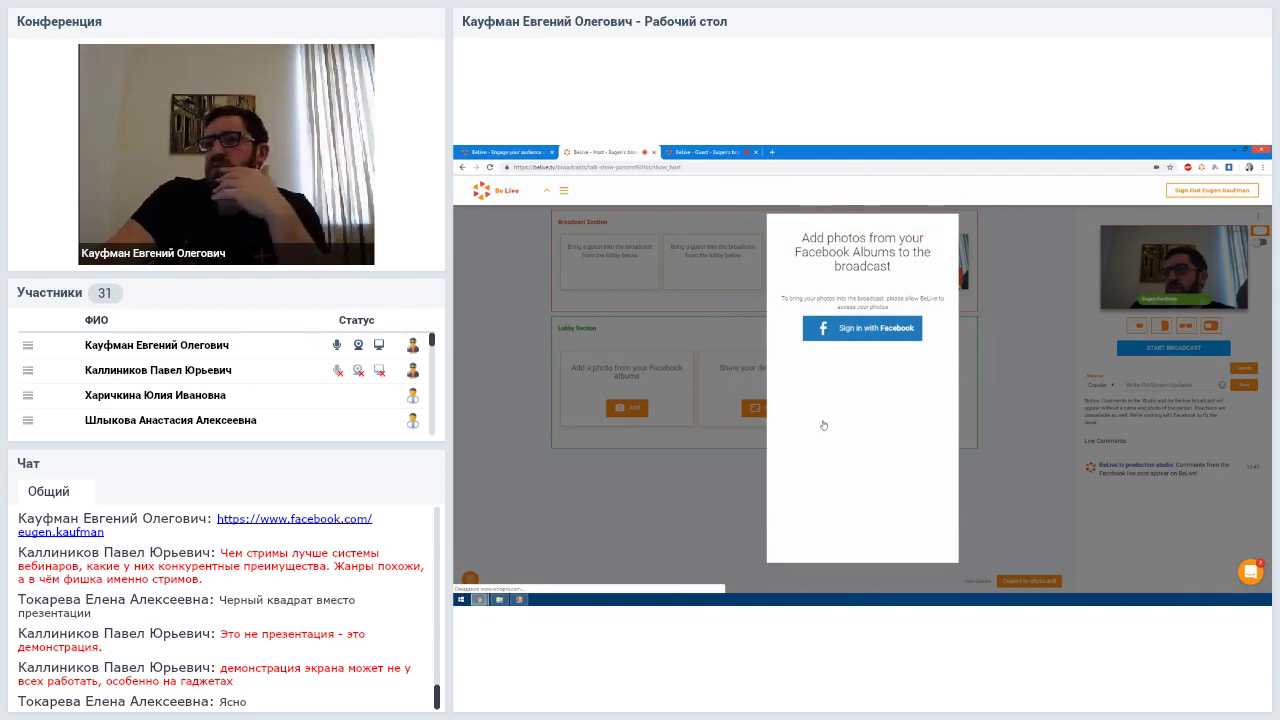
{"action": "left_click", "coordinate": [858, 330]}
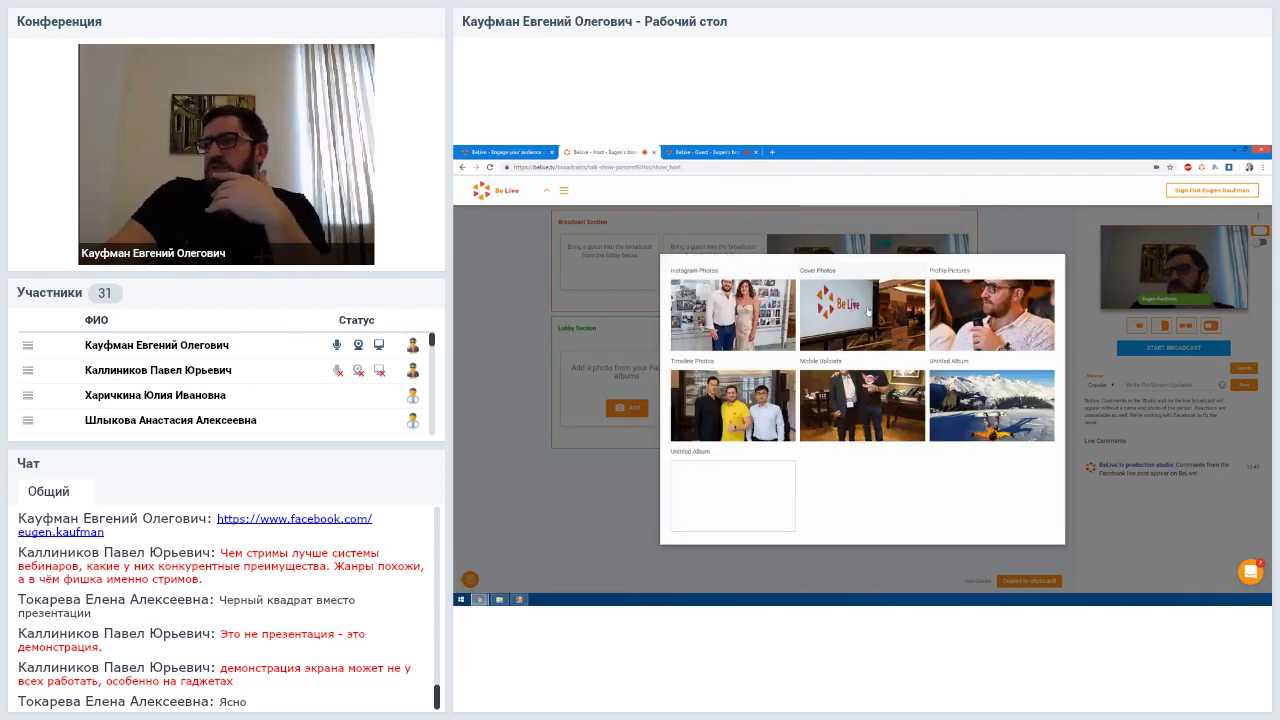
{"action": "left_click", "coordinate": [867, 311]}
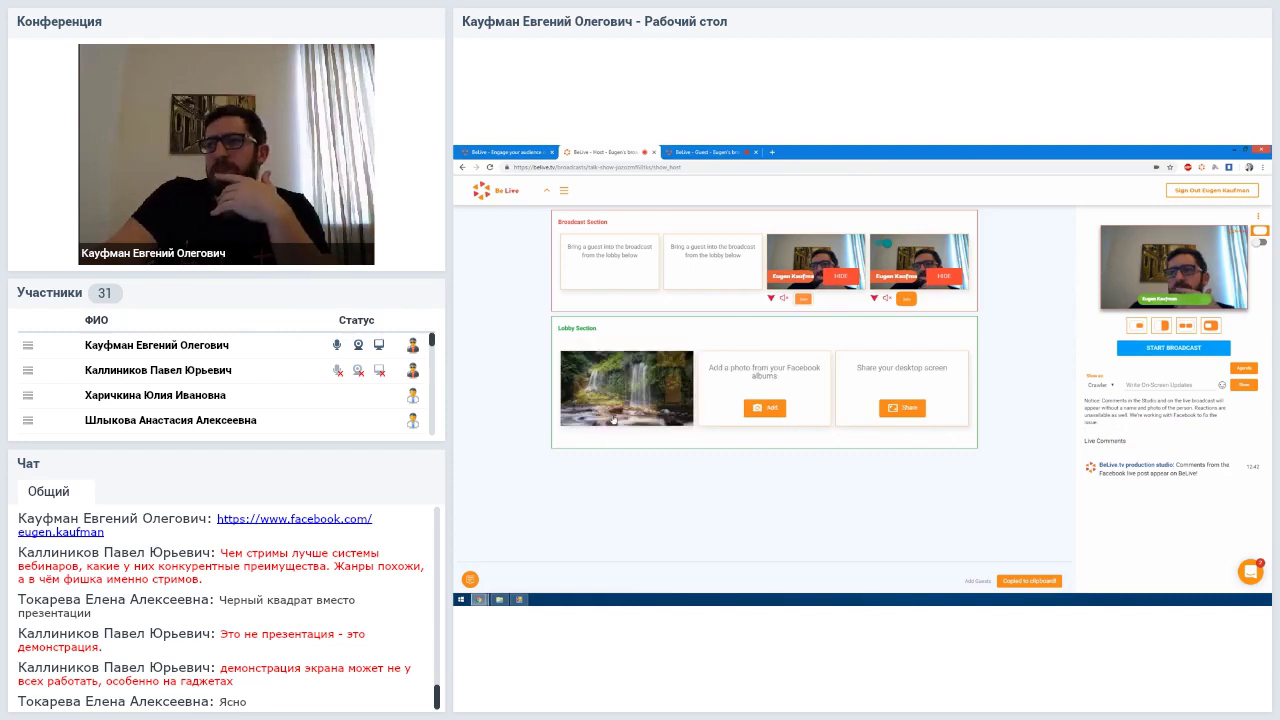
{"action": "left_click", "coordinate": [618, 411]}
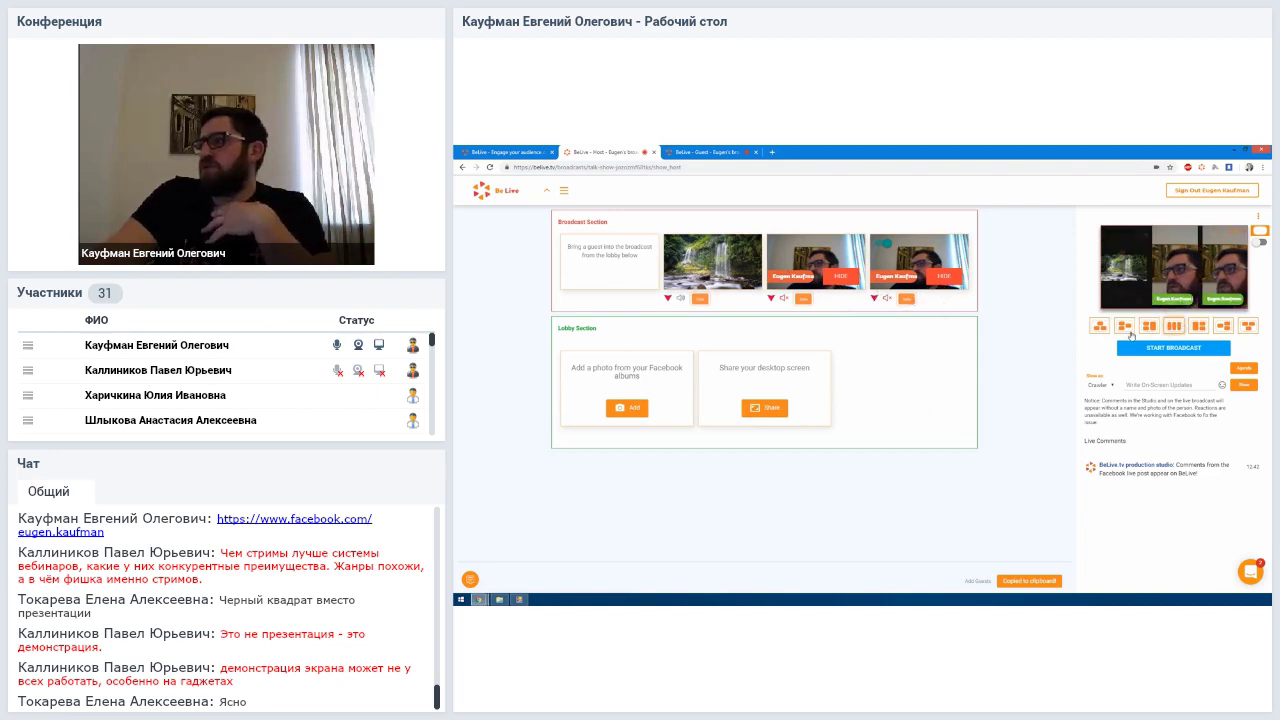
- Try several three-source layouts for the waterfall picture and the two participants on the broadcast
{"action": "left_click", "coordinate": [1124, 327]}
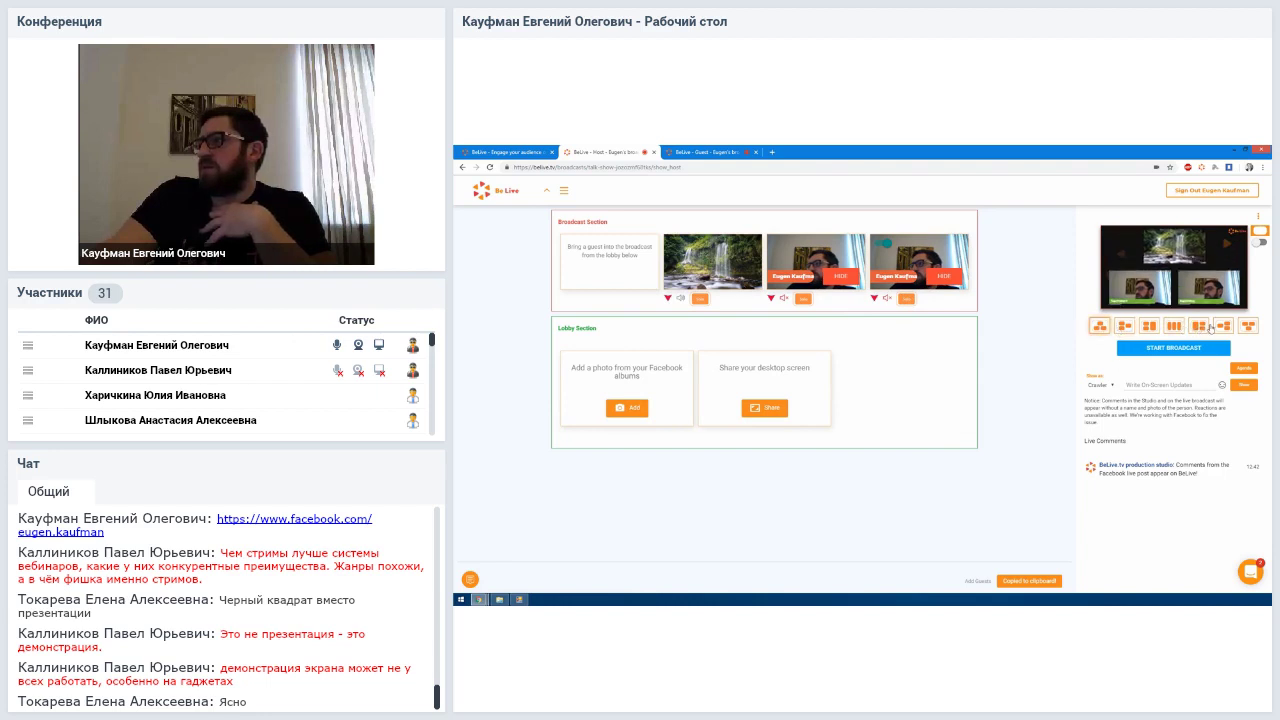
{"action": "left_click", "coordinate": [1248, 328]}
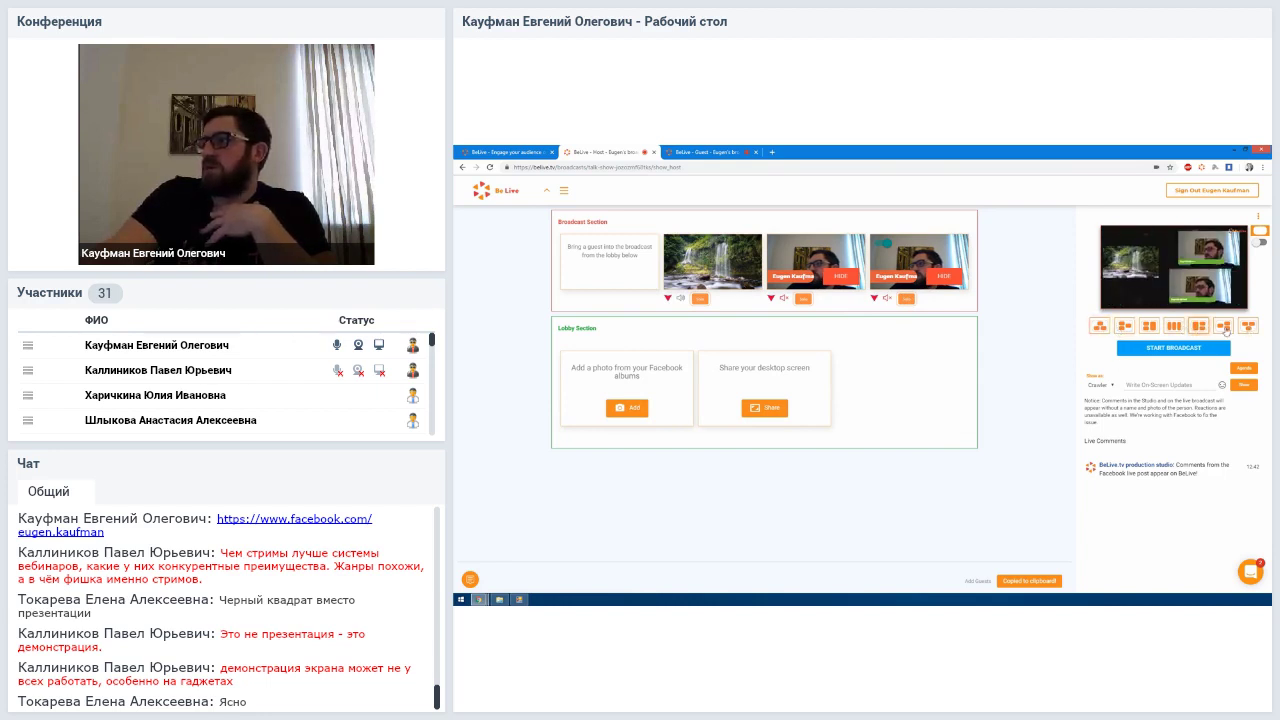
{"action": "left_click", "coordinate": [1224, 327]}
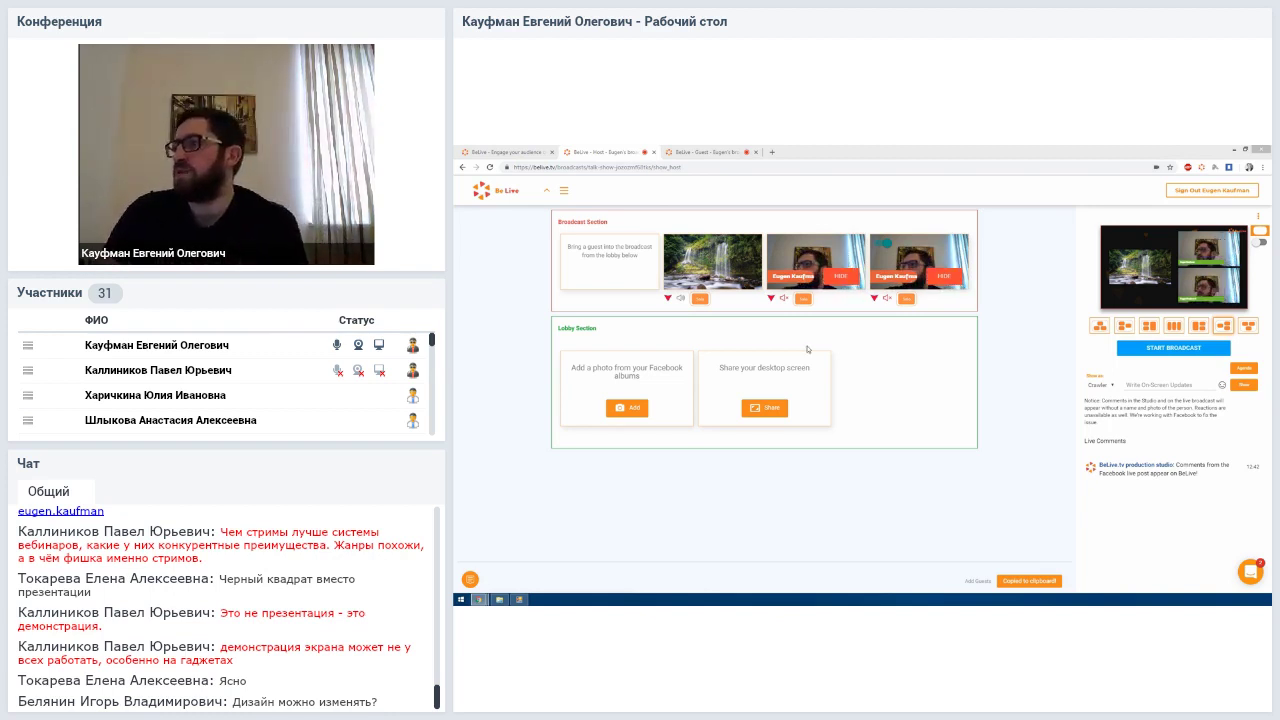
{"action": "left_click", "coordinate": [1101, 327]}
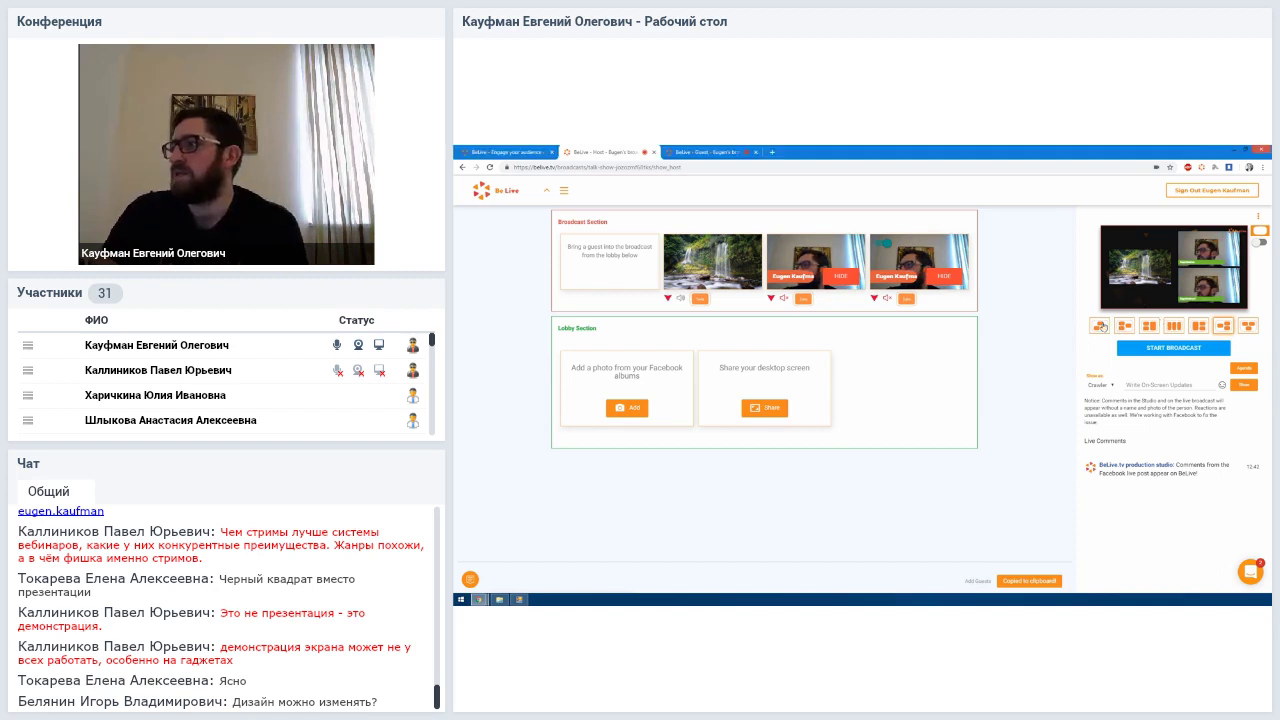
{"action": "left_click", "coordinate": [1151, 328]}
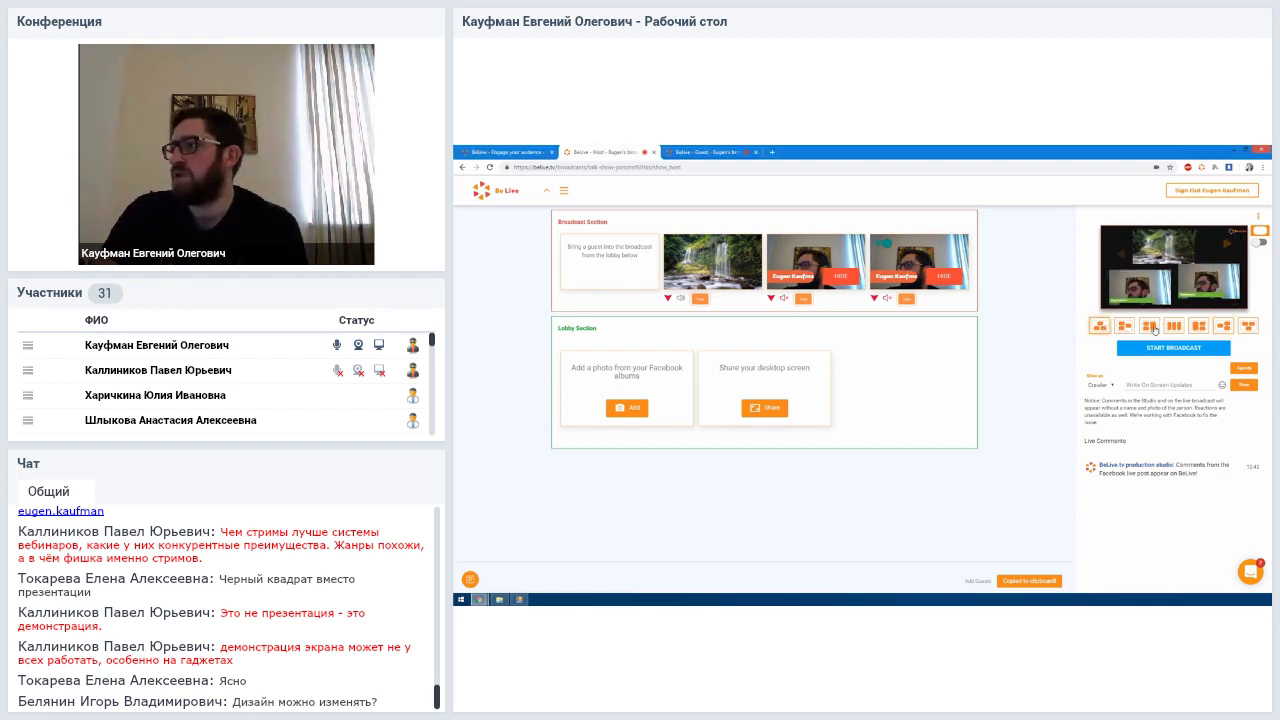
- Move the host from the broadcast to the lobby and show only the guest on the broadcast picture
{"action": "left_click", "coordinate": [910, 300]}
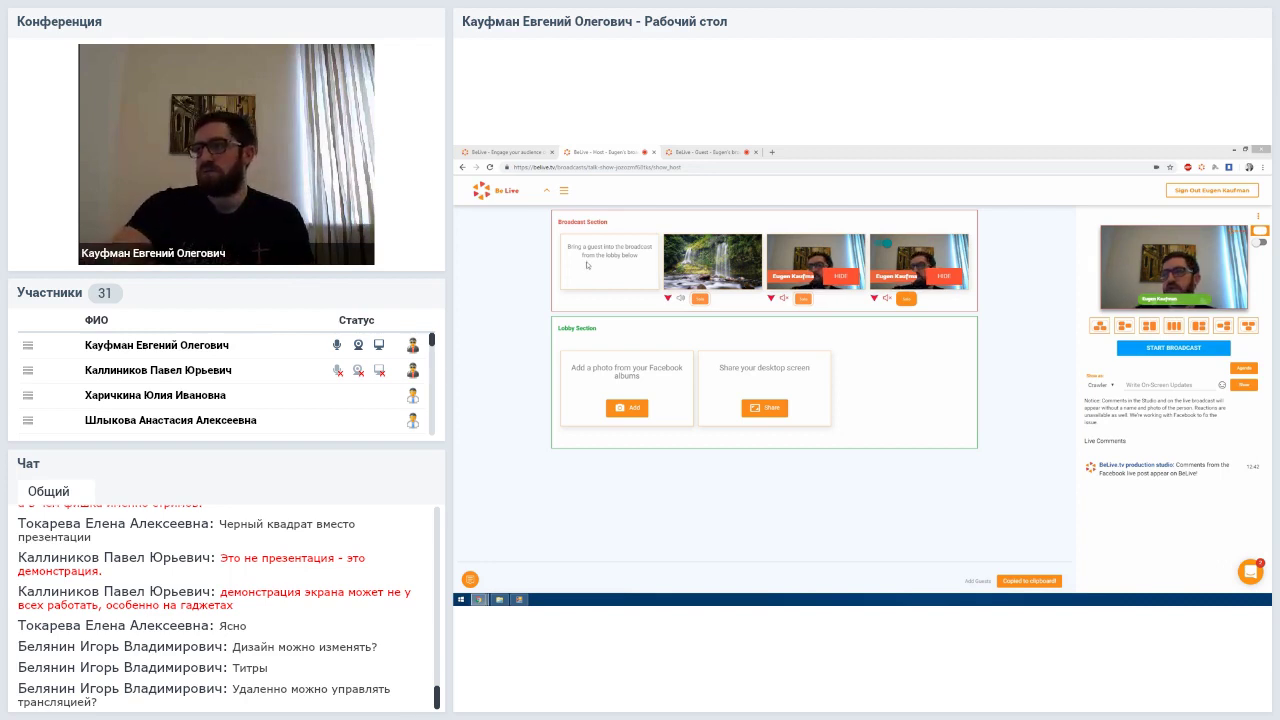
{"action": "left_click", "coordinate": [874, 299]}
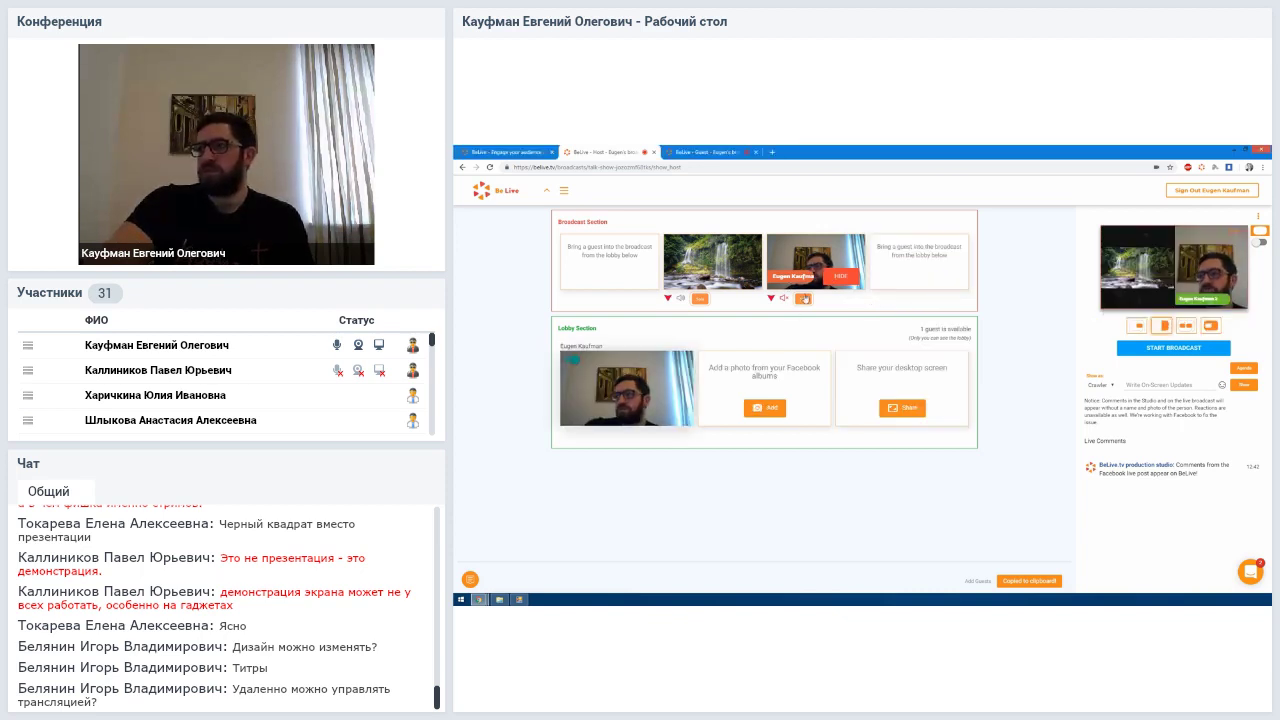
{"action": "left_click", "coordinate": [803, 298]}
- Check the guest page's broadcast view and its Team Chat, and return to the host studio
{"action": "key", "text": "ctrl+Tab"}
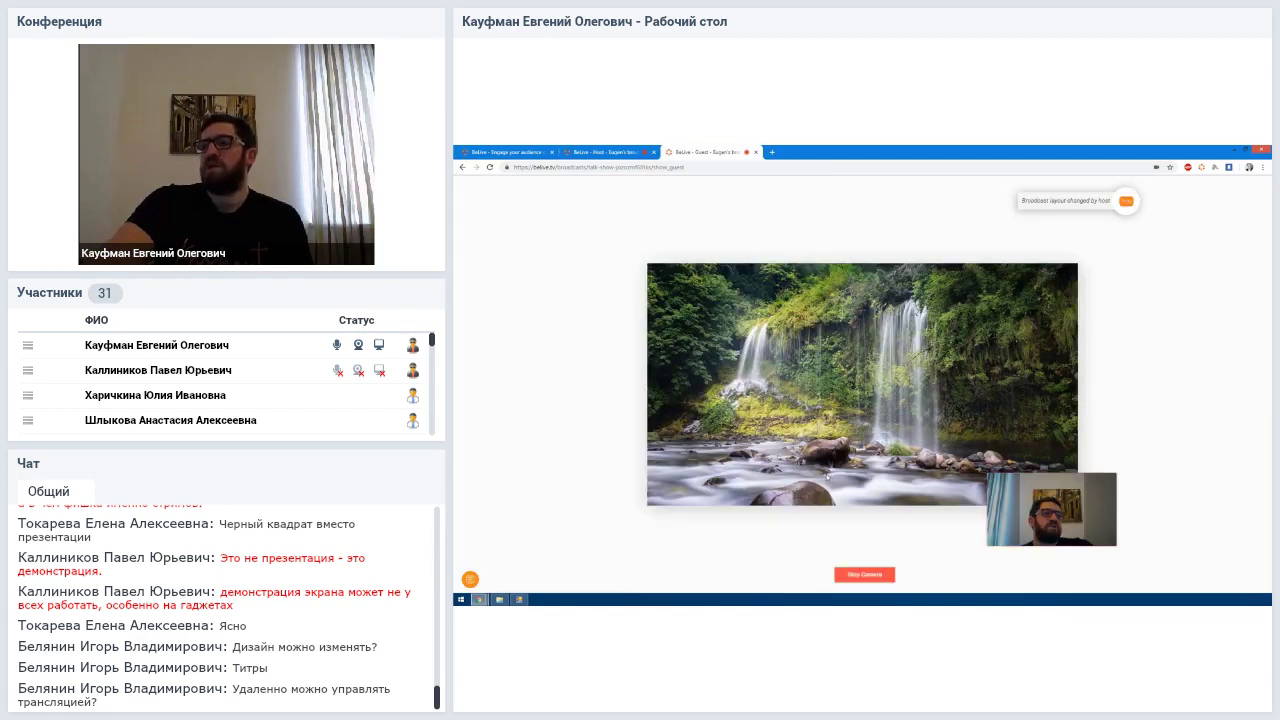
{"action": "left_click", "coordinate": [471, 580]}
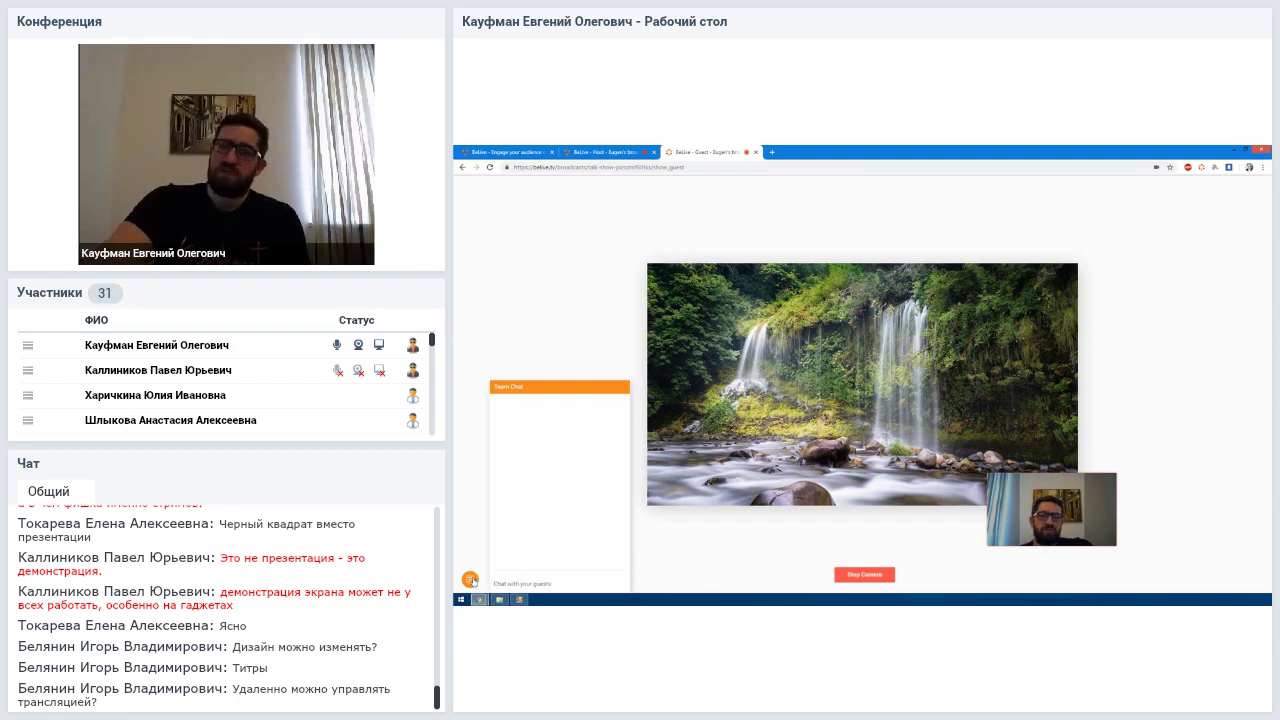
{"action": "left_click", "coordinate": [470, 580]}
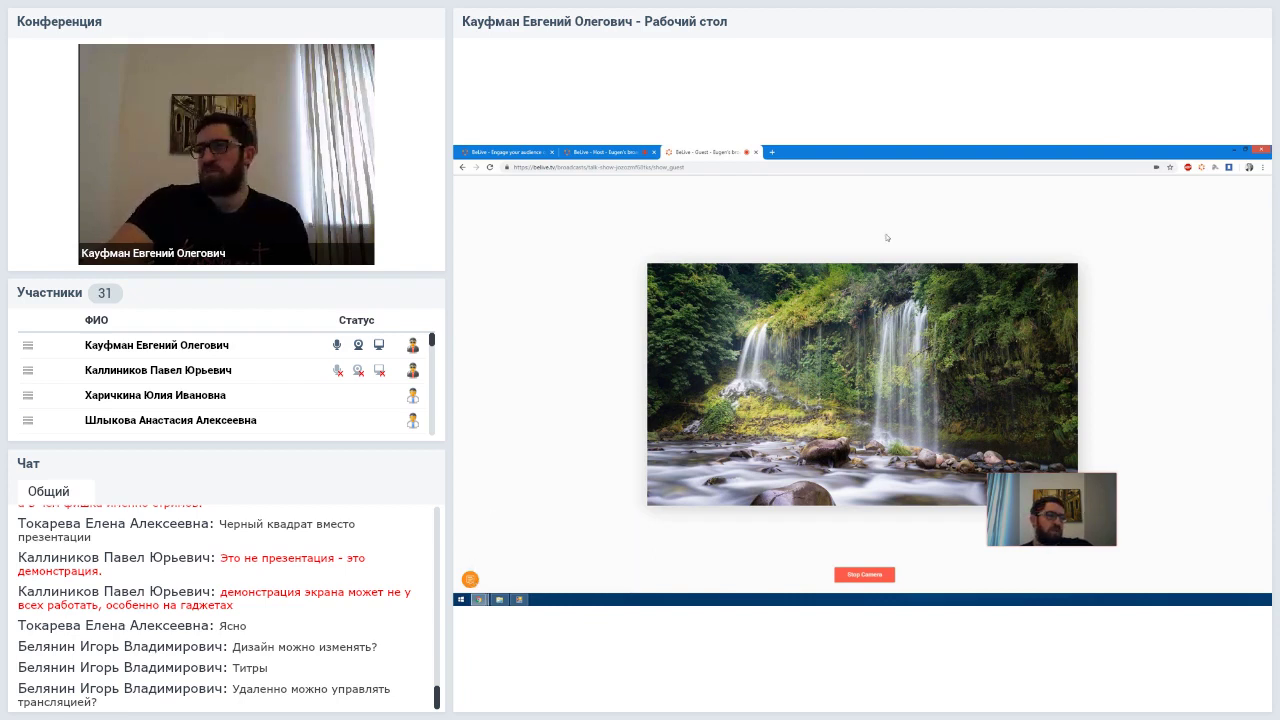
{"action": "left_click", "coordinate": [601, 151]}
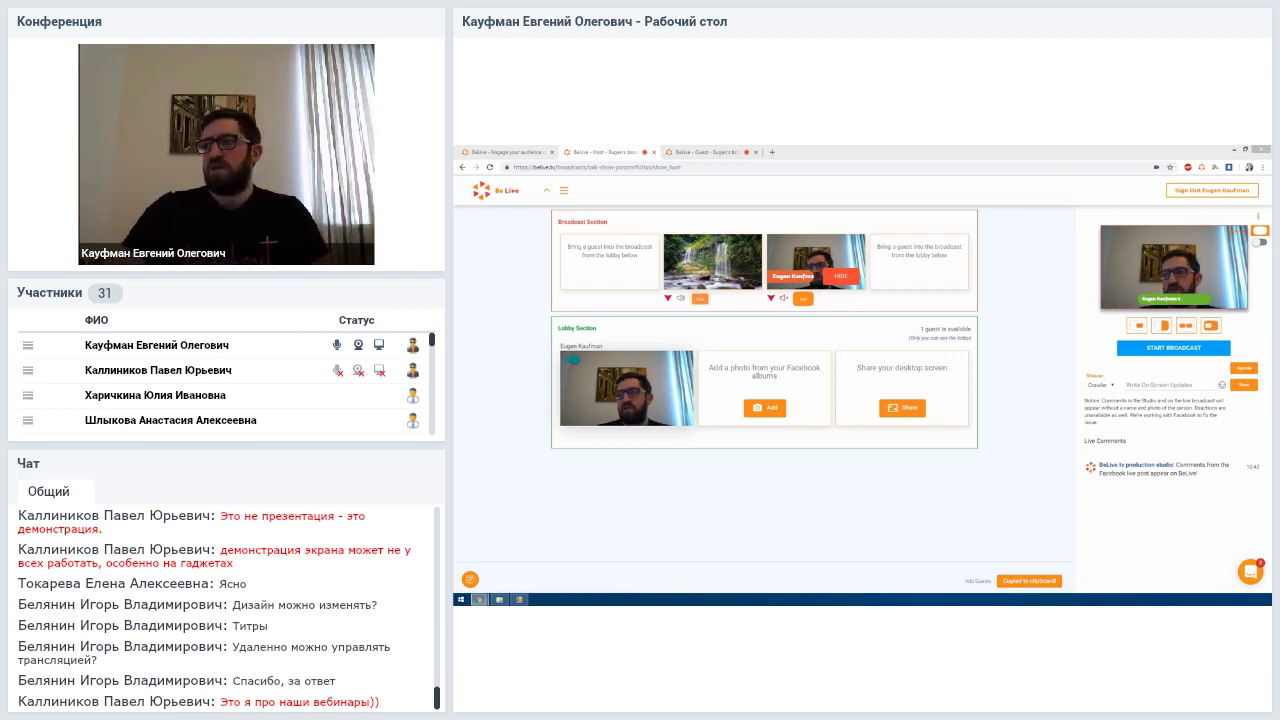
- Examine the desktop sharing choices for entire screen, application window, Chrome tab and audio, then cancel sharing
{"action": "left_click", "coordinate": [903, 409]}
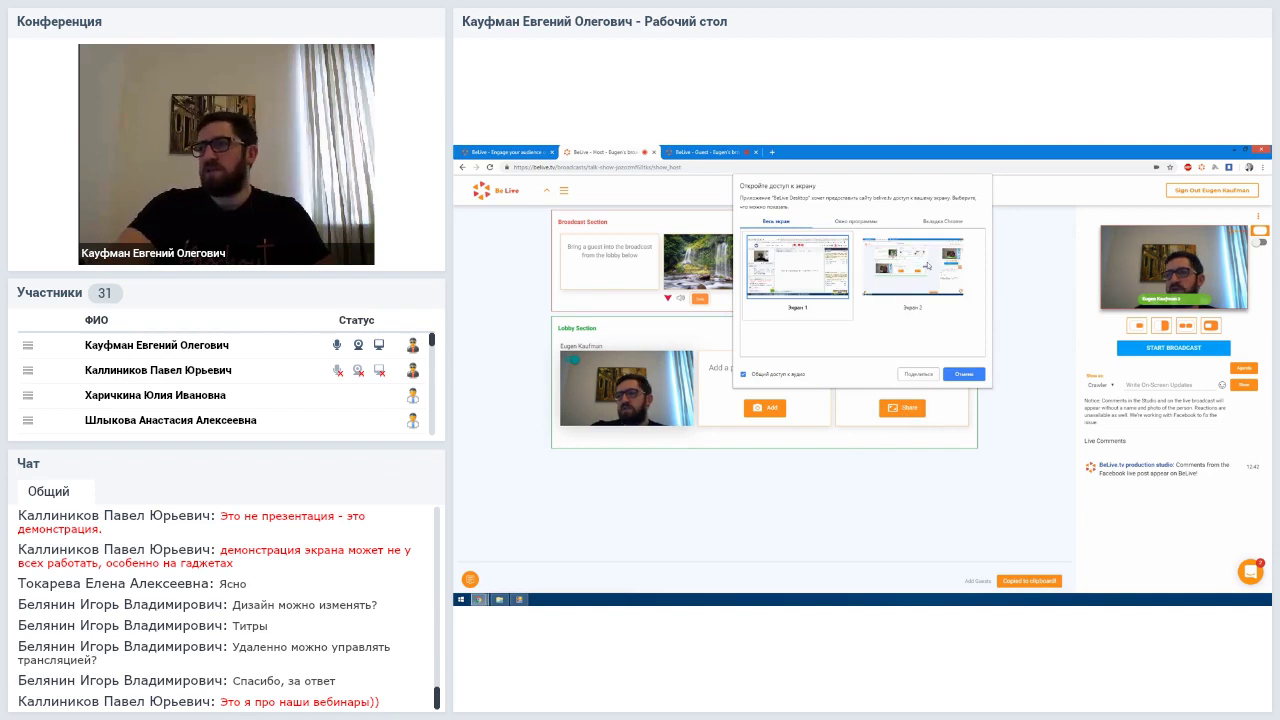
{"action": "left_click", "coordinate": [927, 266]}
{"action": "left_click", "coordinate": [847, 238]}
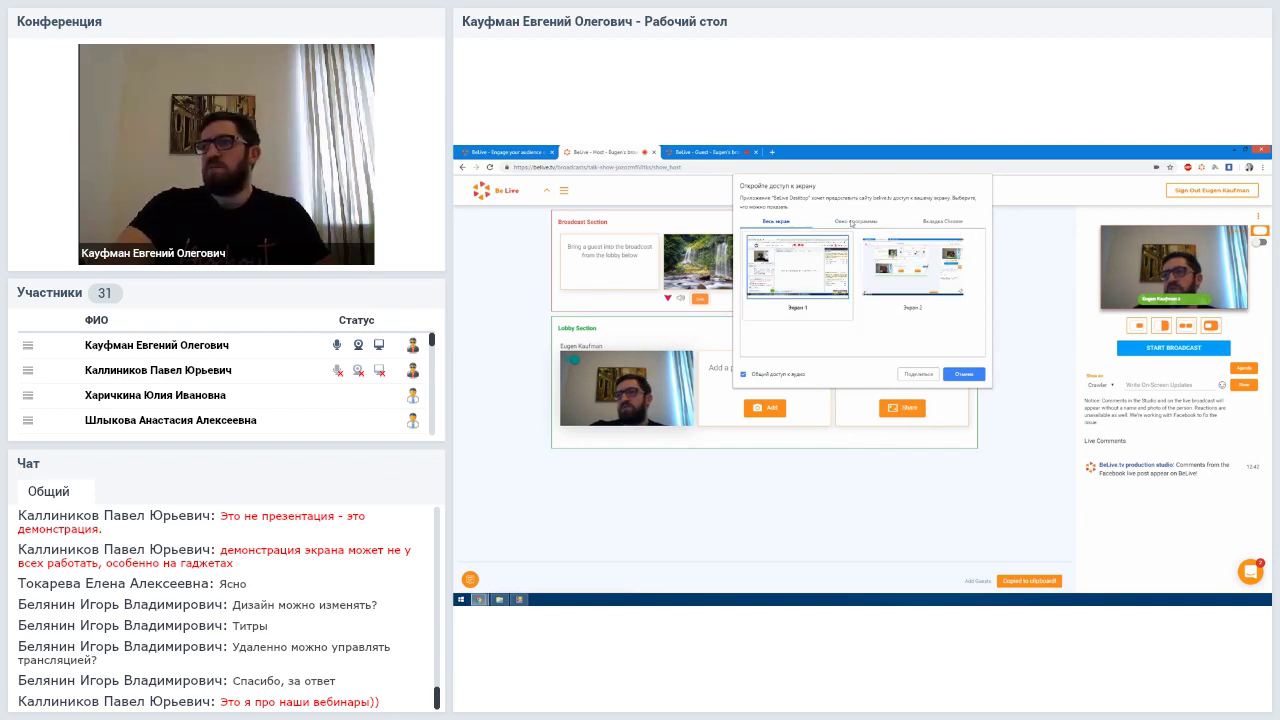
{"action": "left_click", "coordinate": [851, 222]}
{"action": "left_click", "coordinate": [943, 221]}
{"action": "left_click", "coordinate": [883, 224]}
{"action": "left_click", "coordinate": [776, 221]}
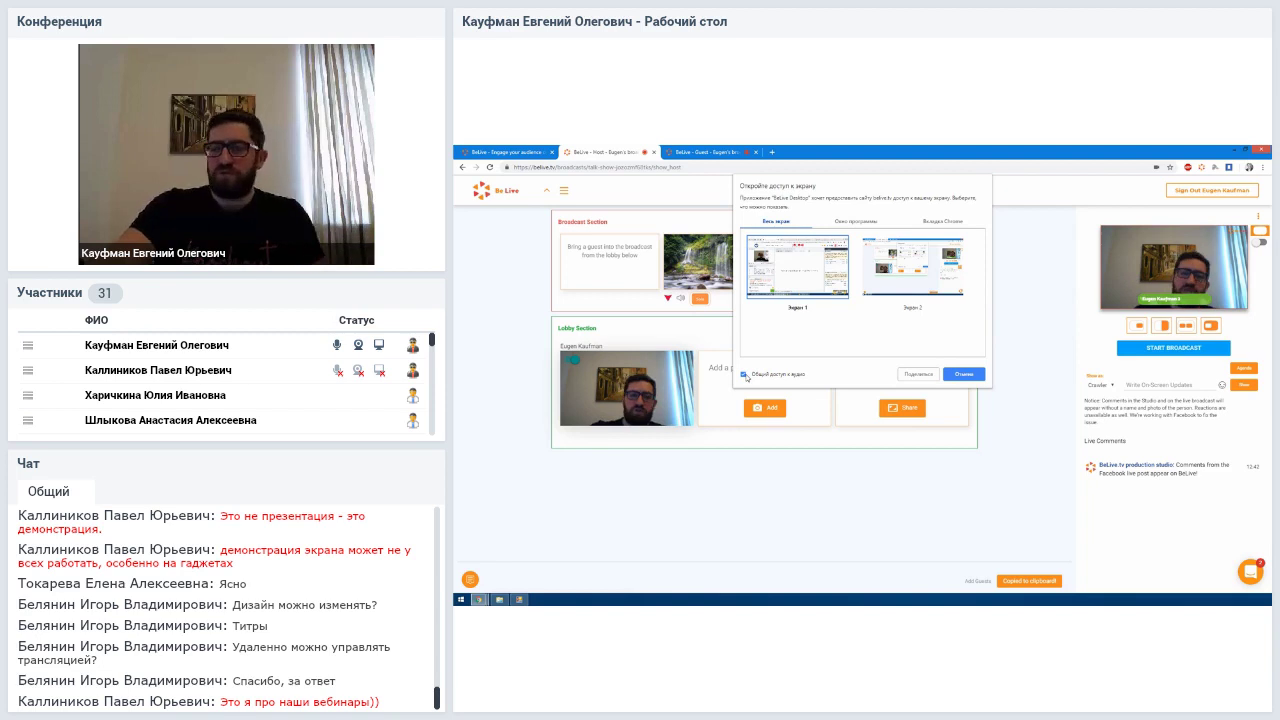
{"action": "left_click", "coordinate": [964, 374]}
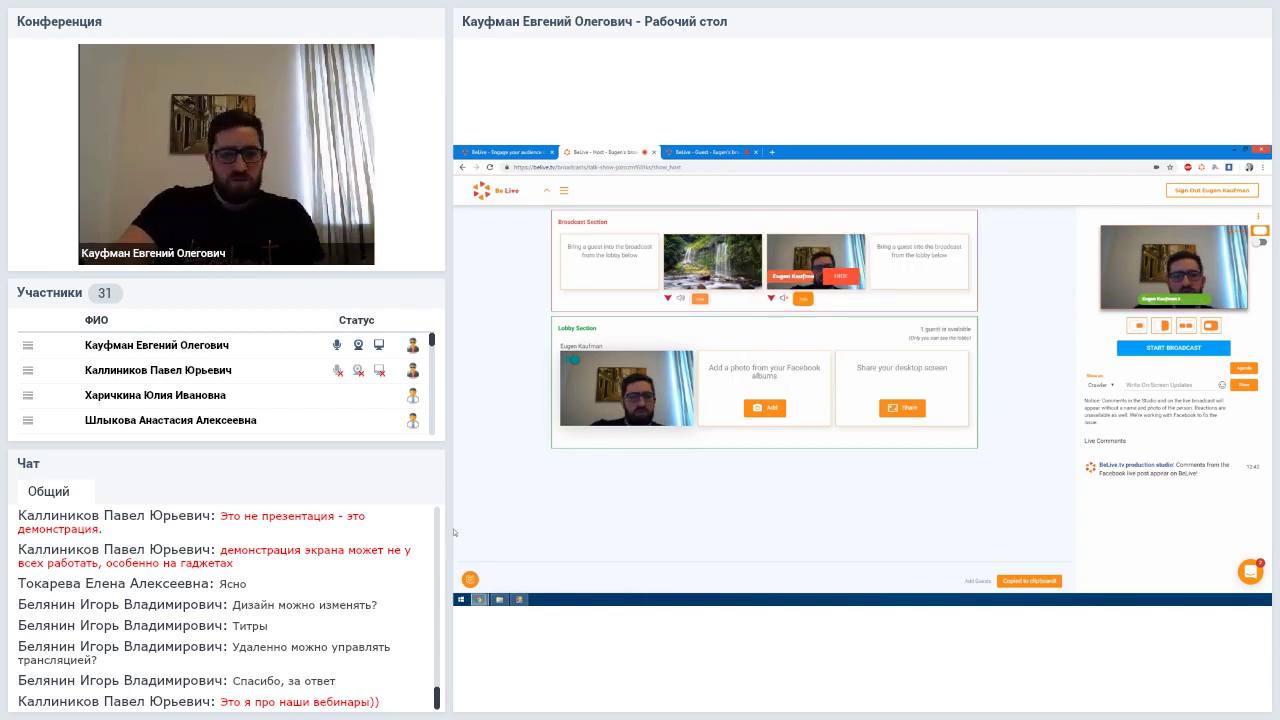